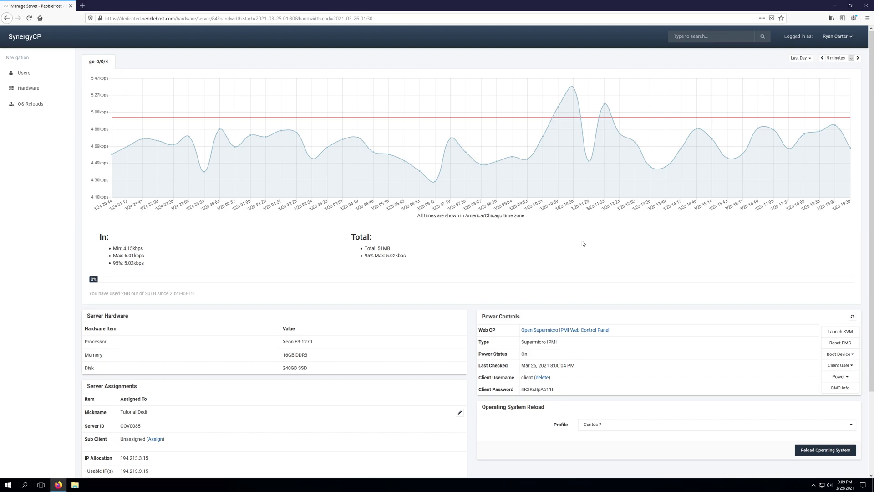
Launch the Tutorial Dedi server's KVM console from Power Controls, downloading the iKVM launcher.
scroll(501, 245, down, 1)
scroll(501, 248, down, 2)
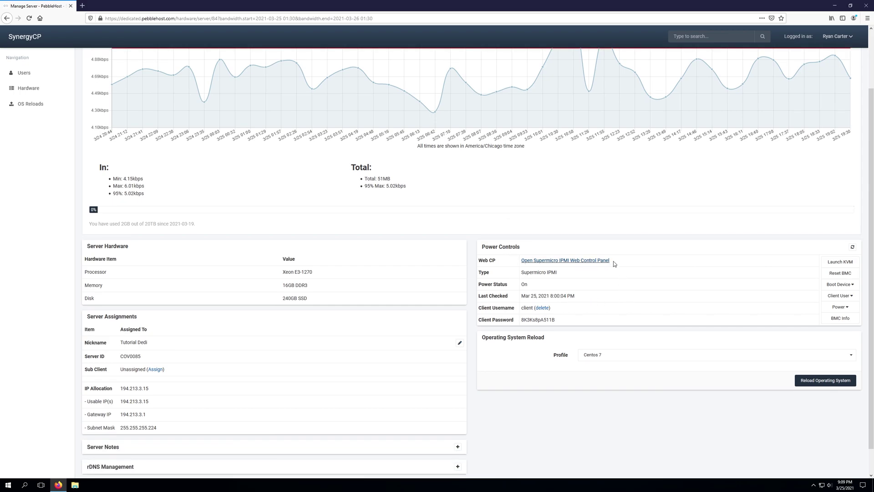
mouse_move(617, 264)
mouse_down()
mouse_move(601, 263)
mouse_move(608, 261)
mouse_up()
click(676, 265)
click(850, 262)
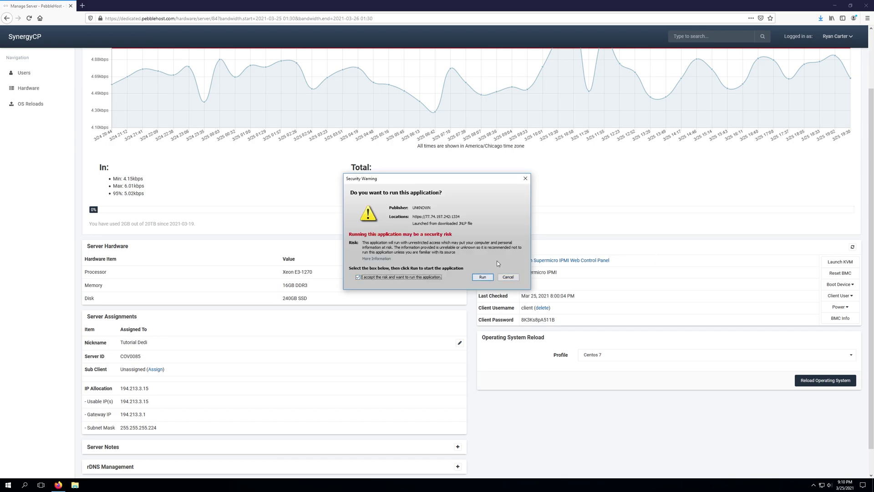
Allow the iKVM application to run, minimise Firefox and move the console window into view.
click(482, 278)
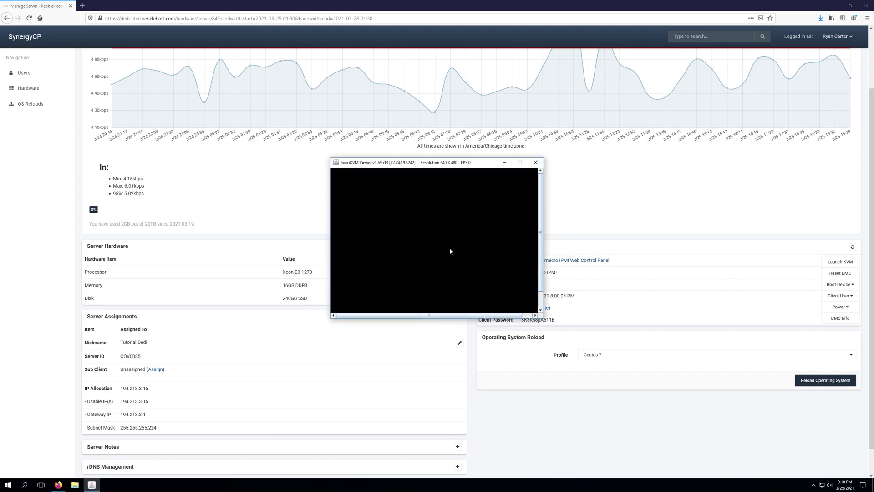
click(835, 6)
drag(487, 164, 559, 125)
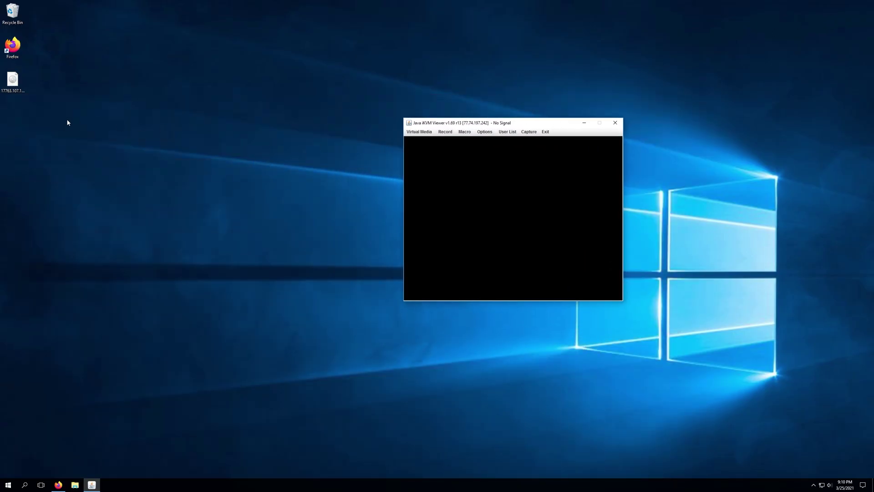
click(13, 82)
right_click(13, 85)
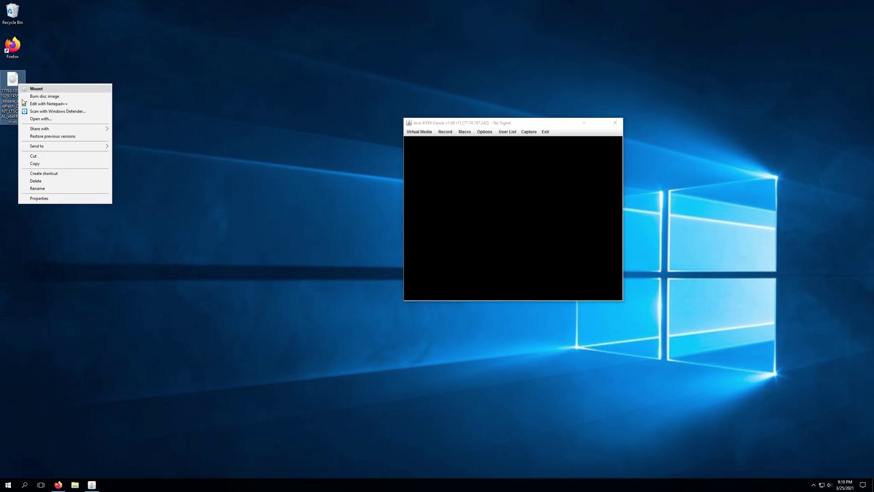
click(56, 198)
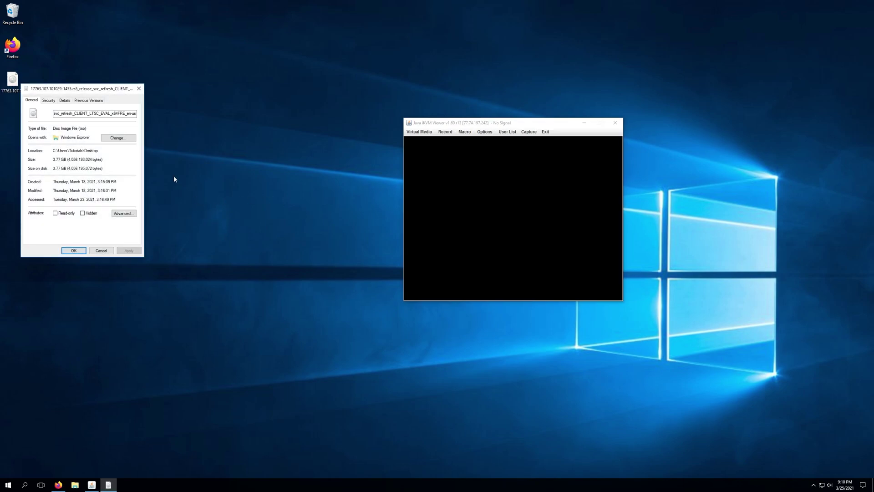
drag(78, 85, 234, 121)
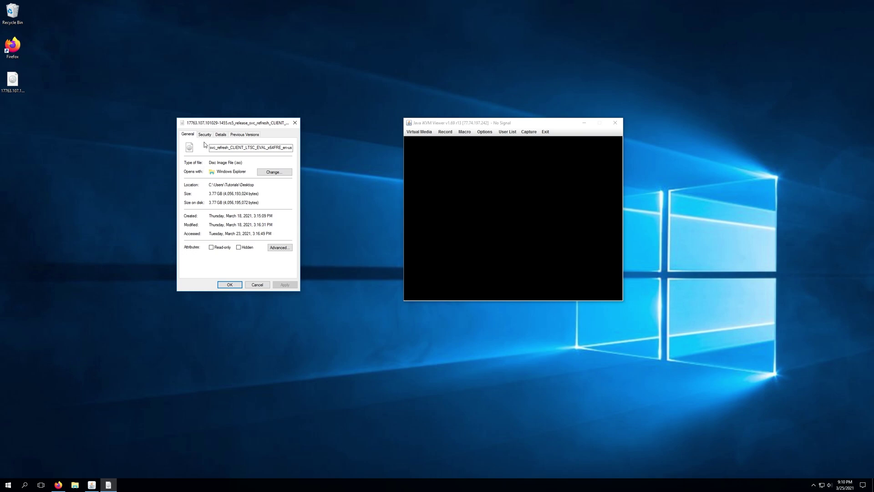
click(221, 134)
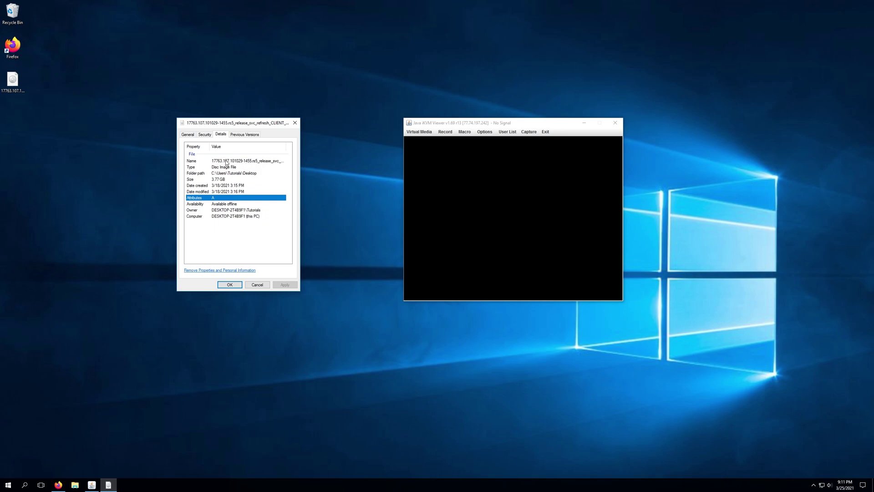
click(275, 234)
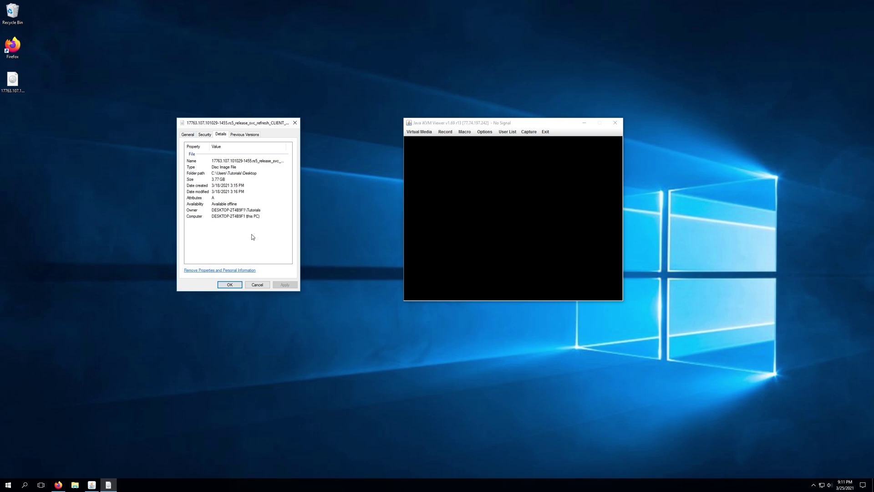
click(229, 284)
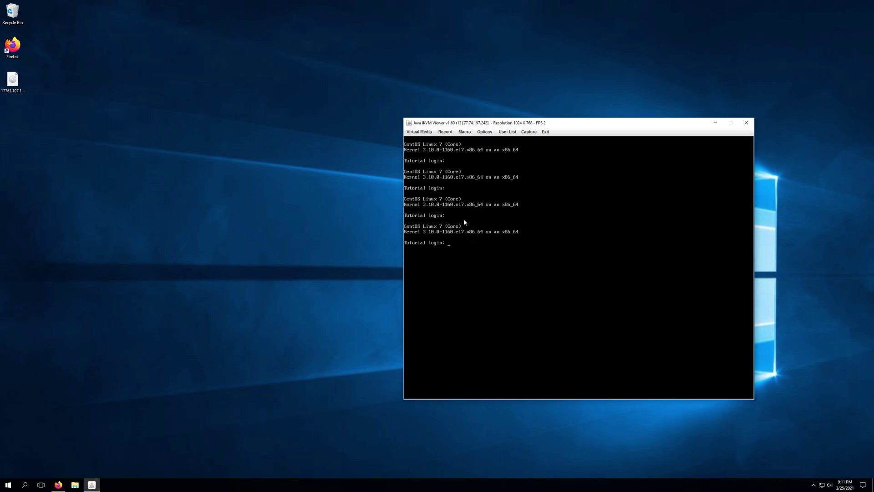
Open Virtual Storage and set the CDROM&ISO logical drive type to ISO File.
click(422, 132)
click(420, 140)
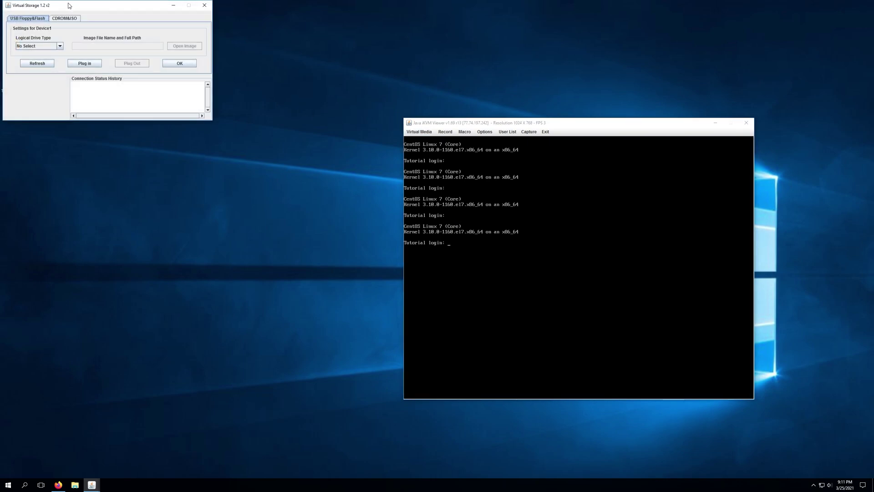
drag(70, 6, 561, 199)
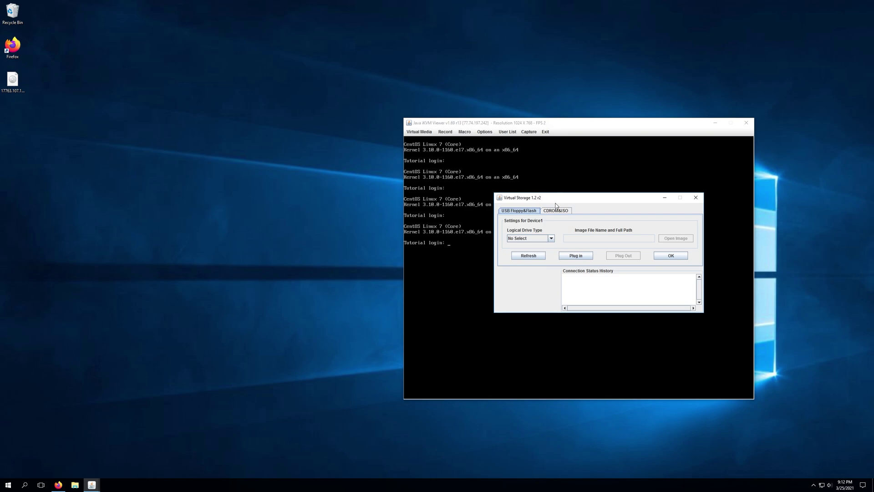
click(563, 212)
click(552, 238)
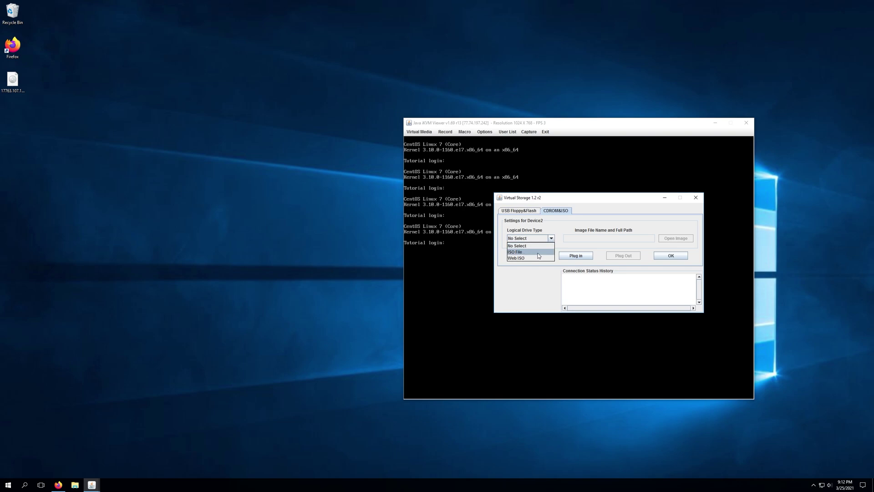
click(538, 253)
Choose the ISO image from the Desktop and plug it in as the virtual CD-ROM.
click(676, 239)
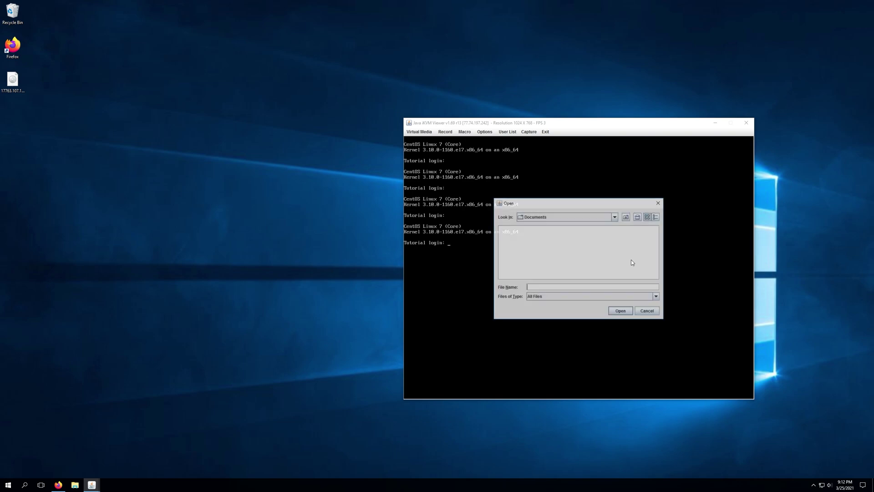
click(615, 216)
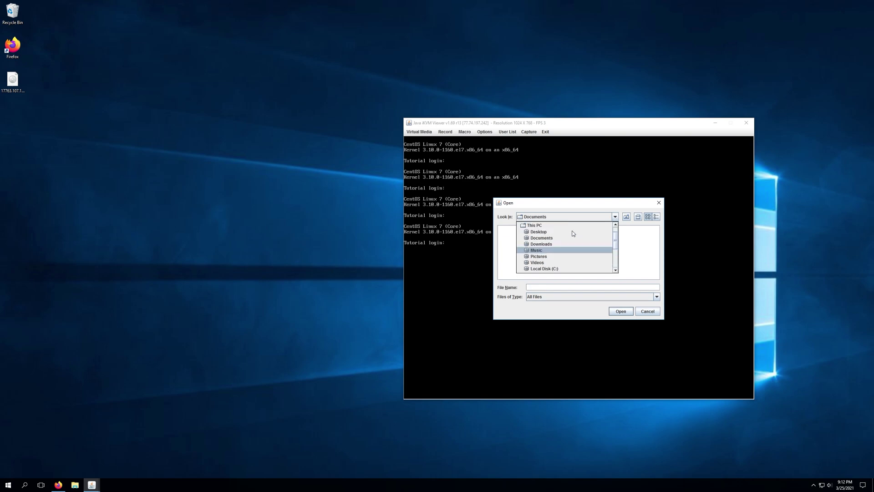
click(555, 232)
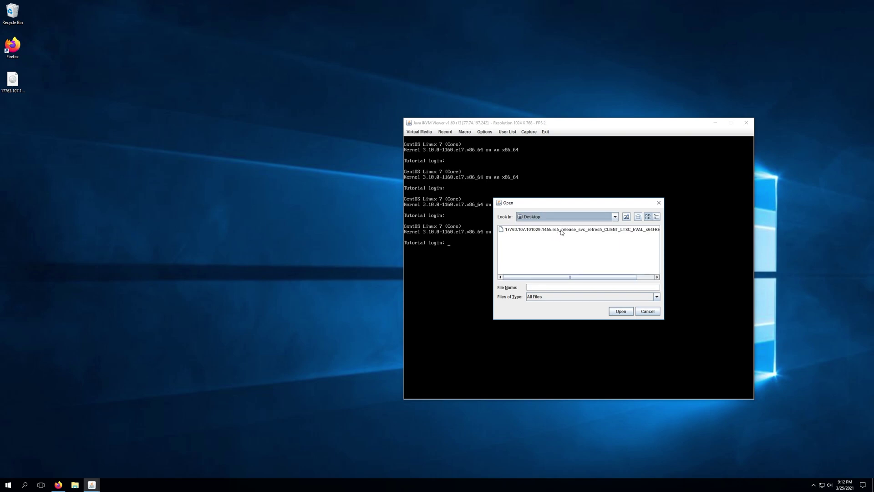
click(563, 230)
click(627, 312)
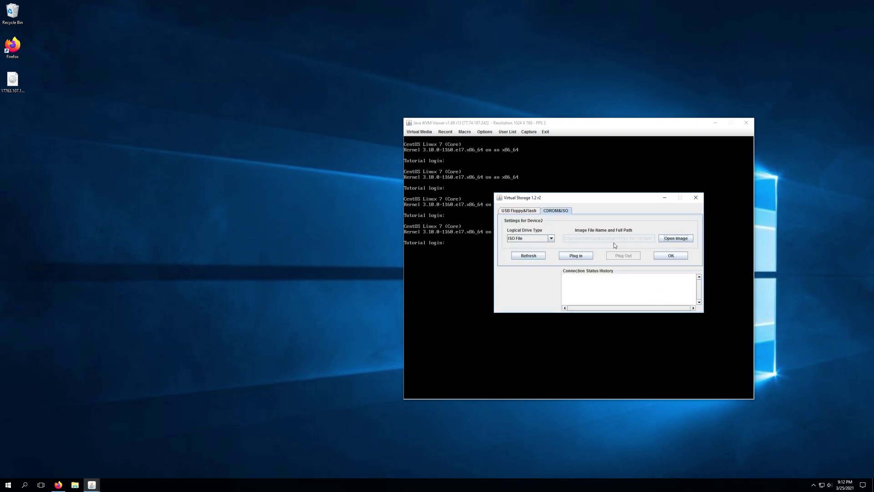
click(587, 257)
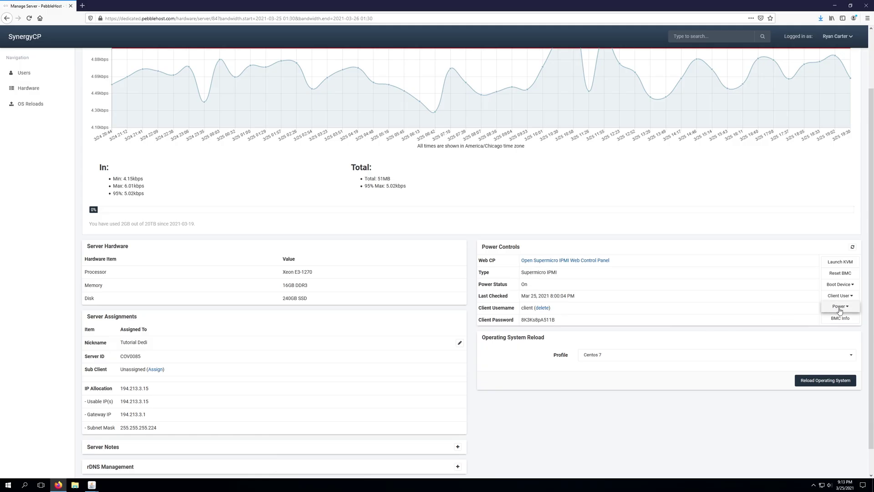
Cold reboot the server from SynergyCP's Power menu, then minimise the browser.
click(836, 307)
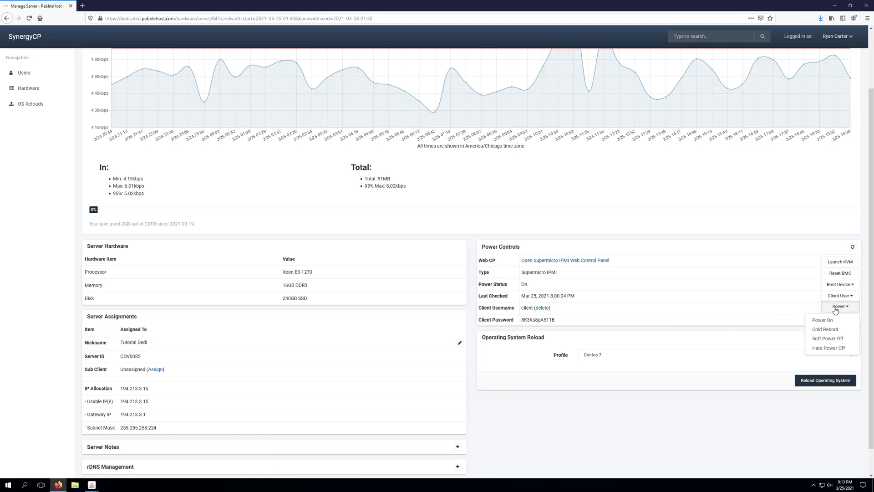
click(839, 329)
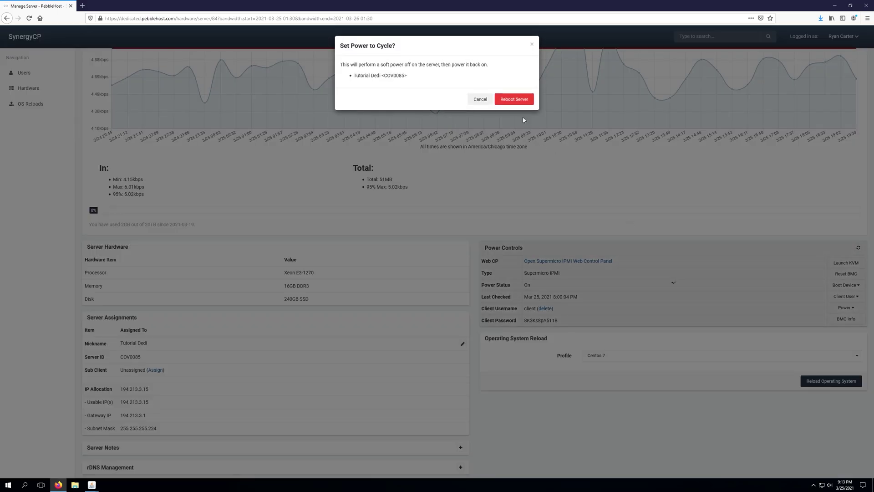
click(518, 100)
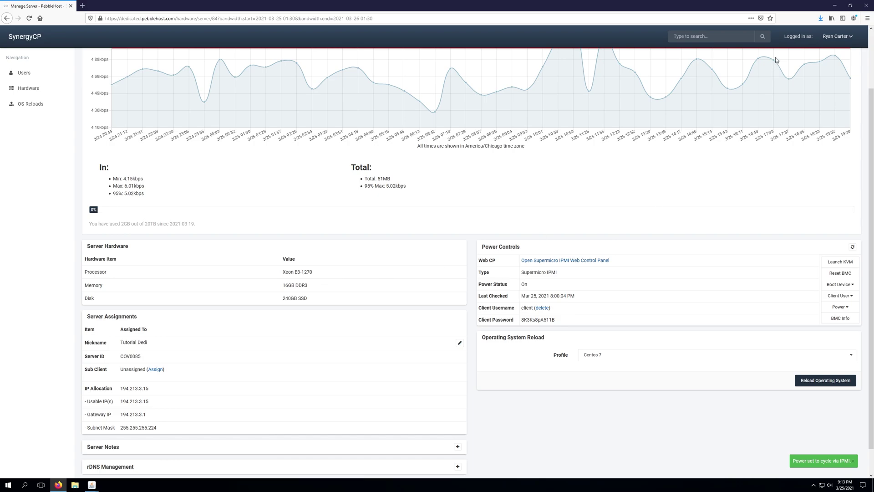
click(835, 5)
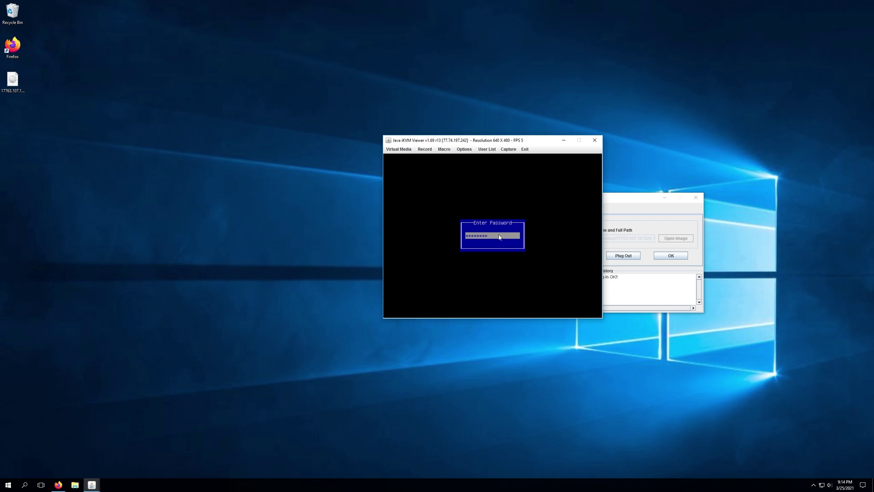
Submit the BIOS password so the rebooted server shows its boot menu.
key(Return)
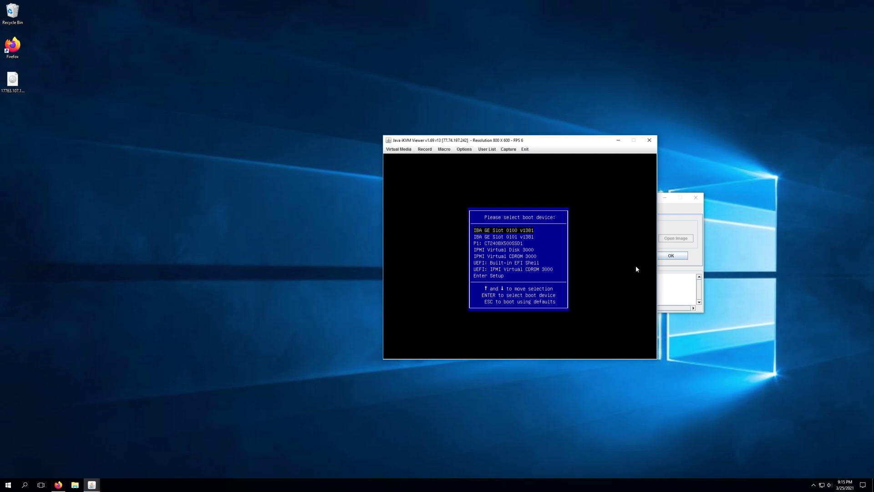
Boot the server from the IPMI Virtual CDROM 3000 device in the boot menu.
key(Down)
key(Down)
key(Down)
key(Down)
key(Down)
key(Down)
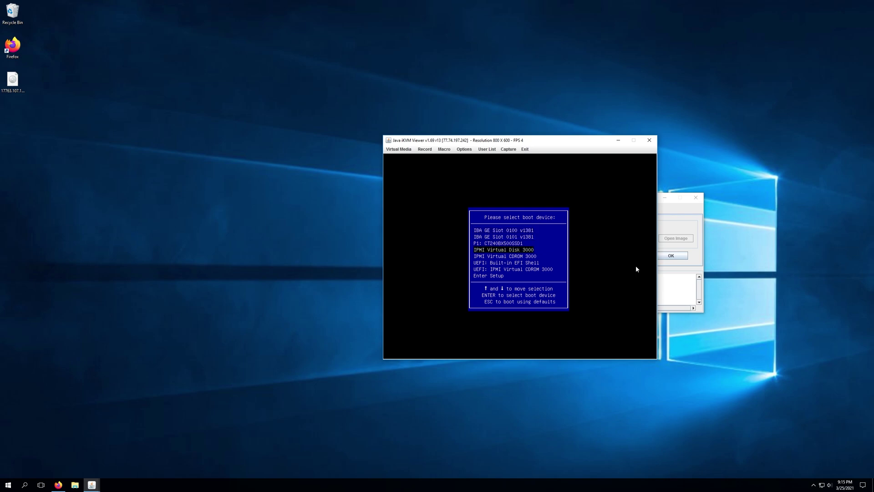
key(Up)
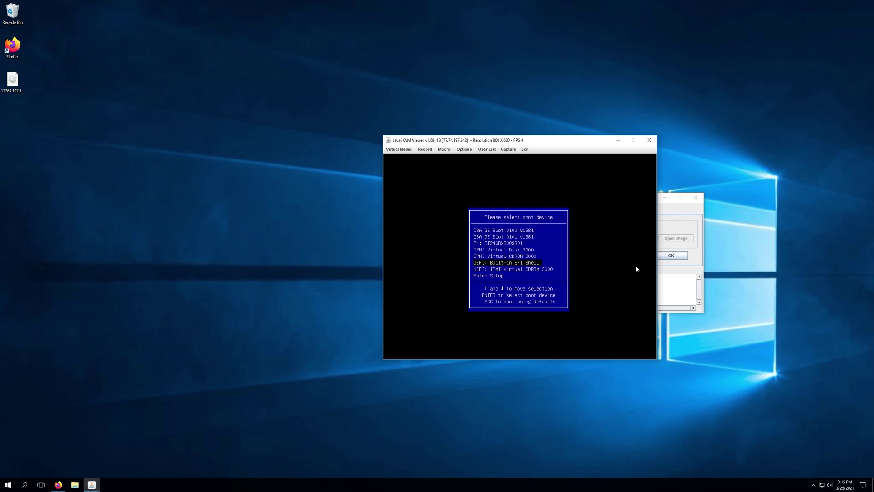
key(Up)
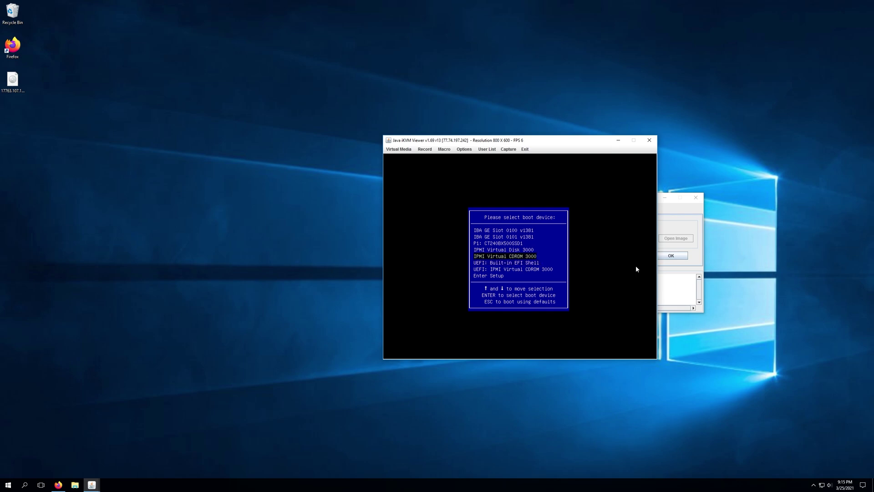
key(Return)
drag(562, 141, 388, 128)
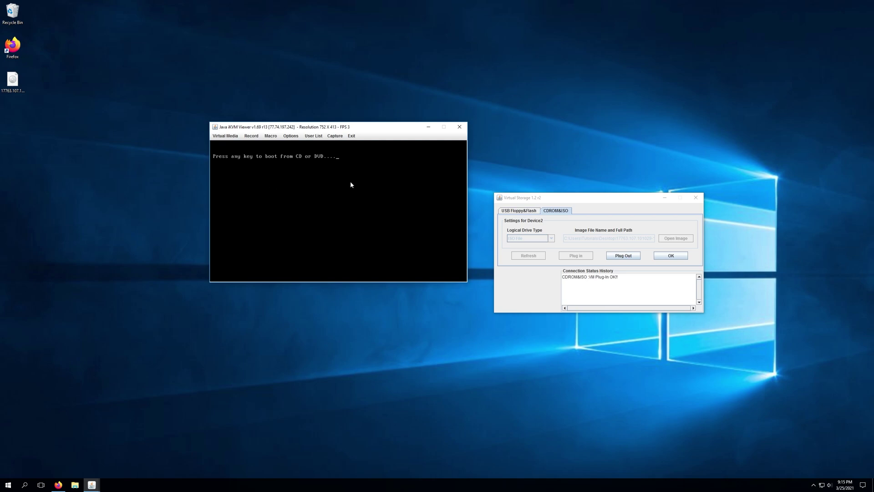
Start booting from the virtual CD and rearrange the console and virtual storage windows.
key(Return)
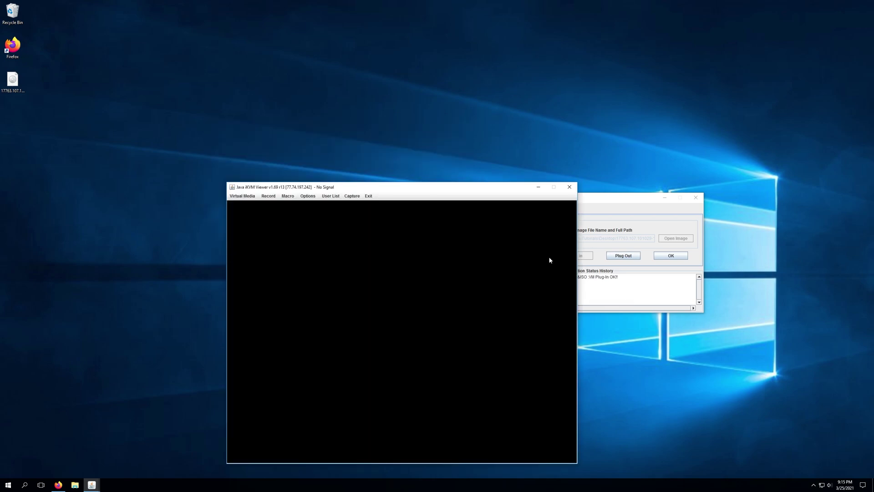
drag(633, 203, 727, 205)
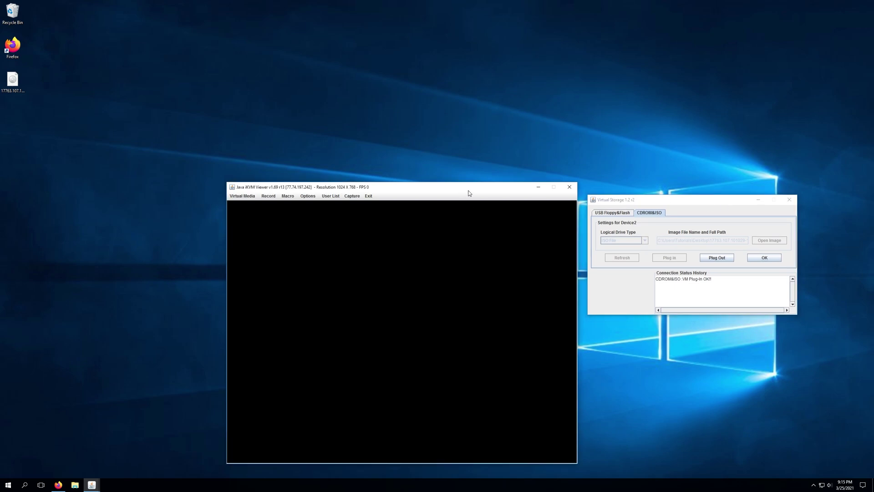
drag(468, 188, 447, 97)
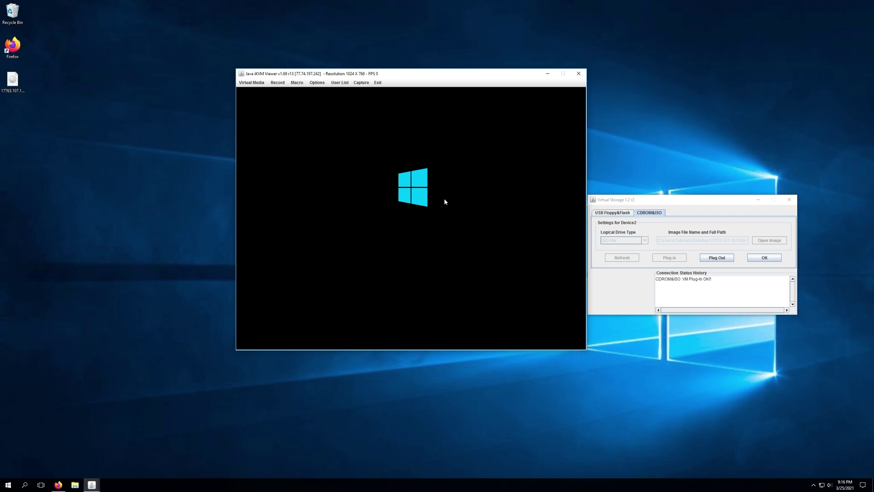
Check the ISO file's Properties, then close them.
right_click(12, 81)
click(42, 199)
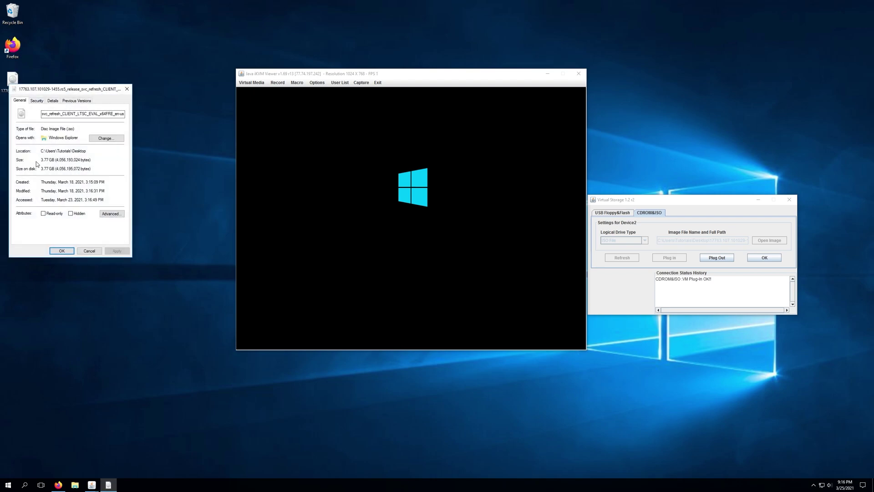
click(127, 89)
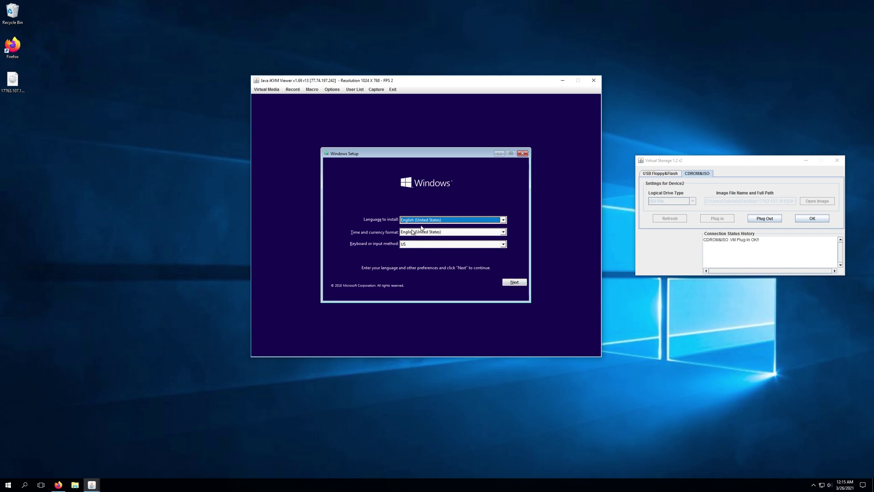
Keep the English (United States) and US keyboard defaults and choose Install now.
click(510, 282)
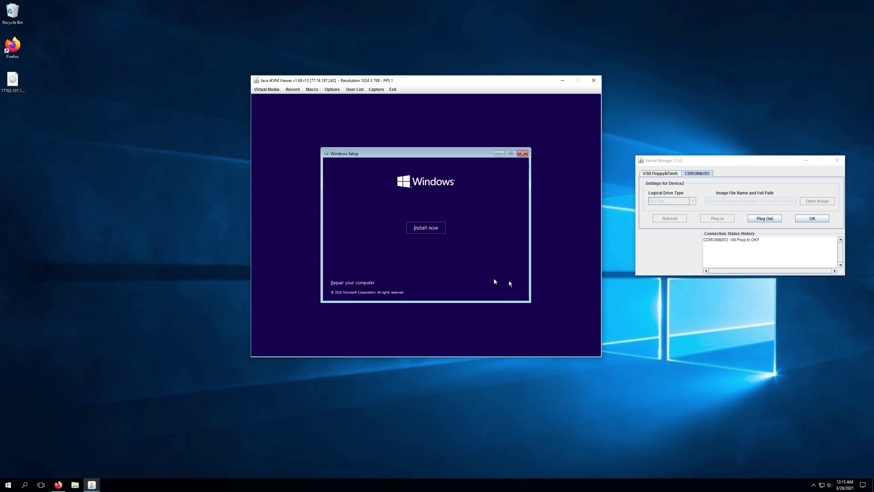
click(425, 229)
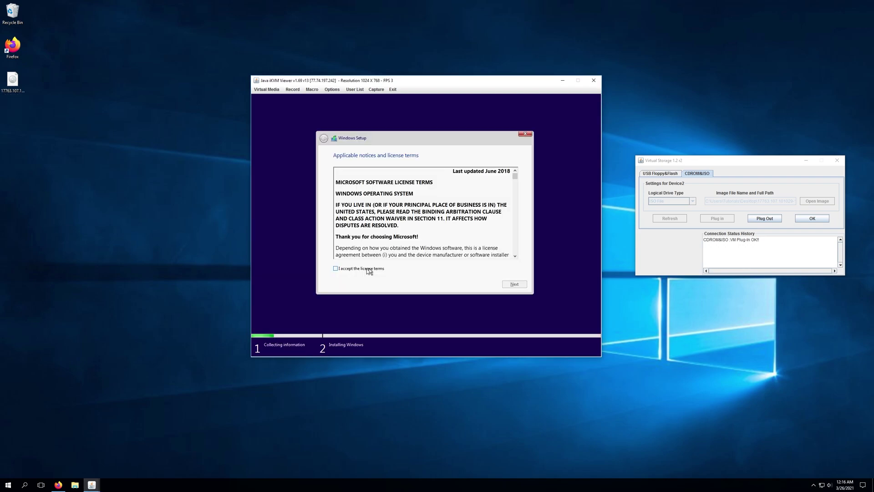
Accept the Windows license terms and continue to the installation-type page.
click(371, 269)
click(515, 284)
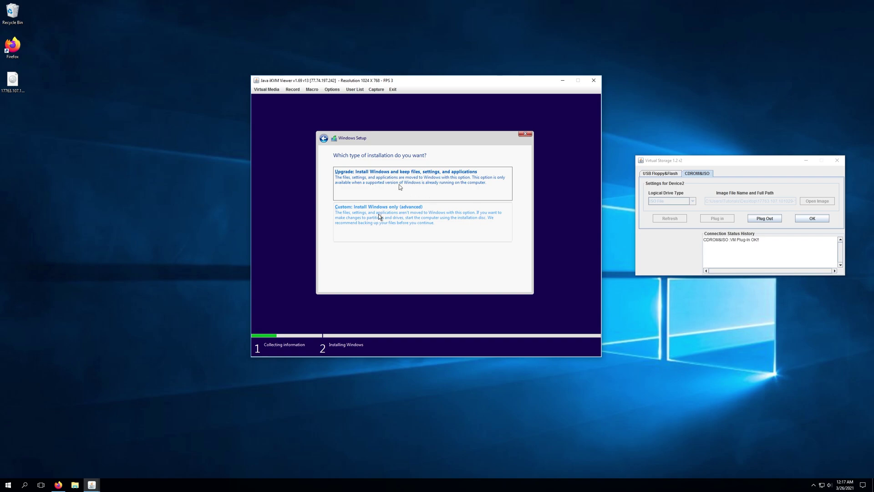
Choose Custom install and delete the 250.0 MB and 223.3 GB partitions on Drive 0.
click(409, 219)
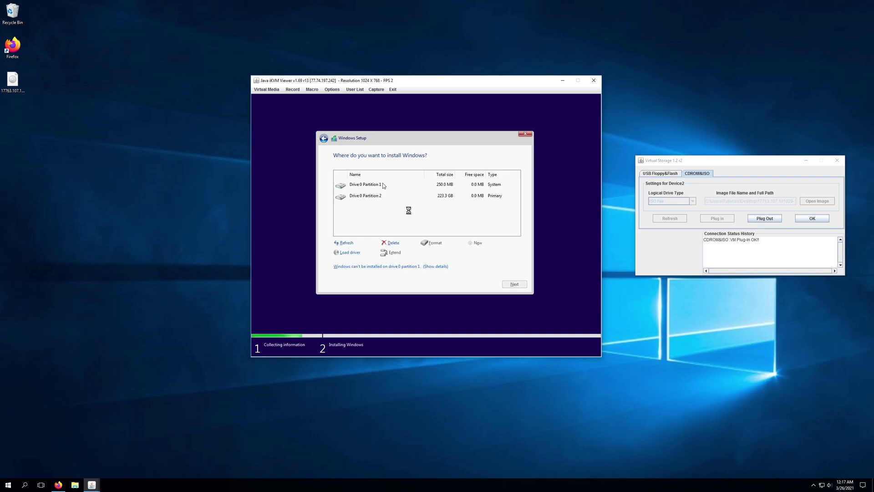
click(384, 185)
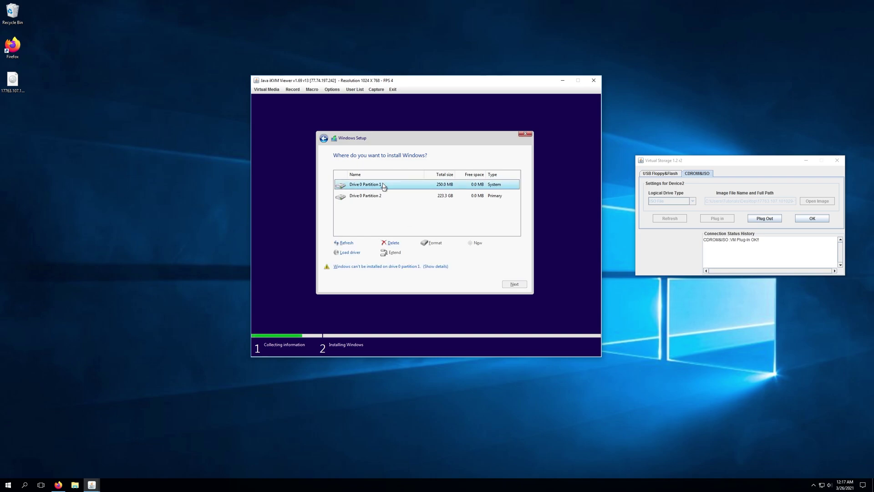
click(392, 242)
click(473, 253)
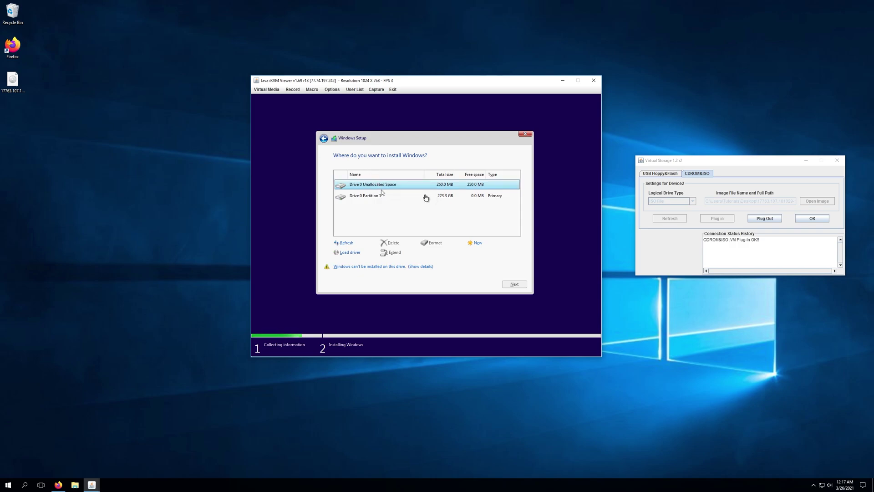
click(382, 196)
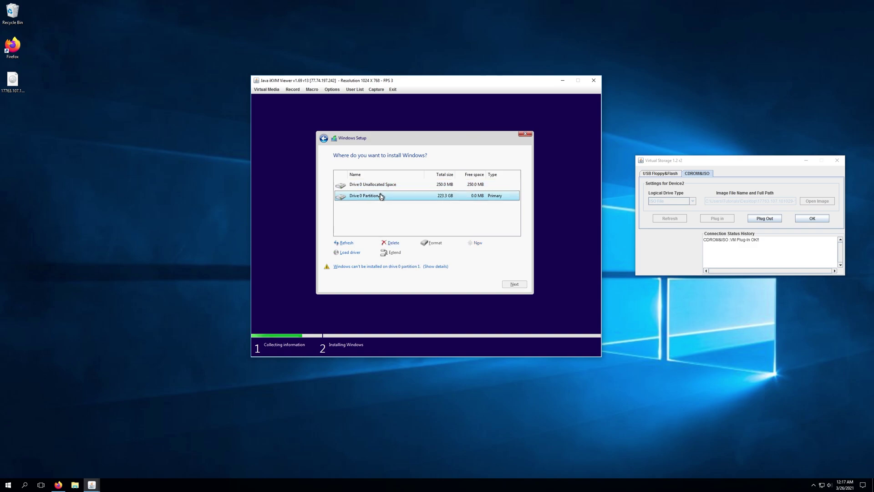
click(392, 243)
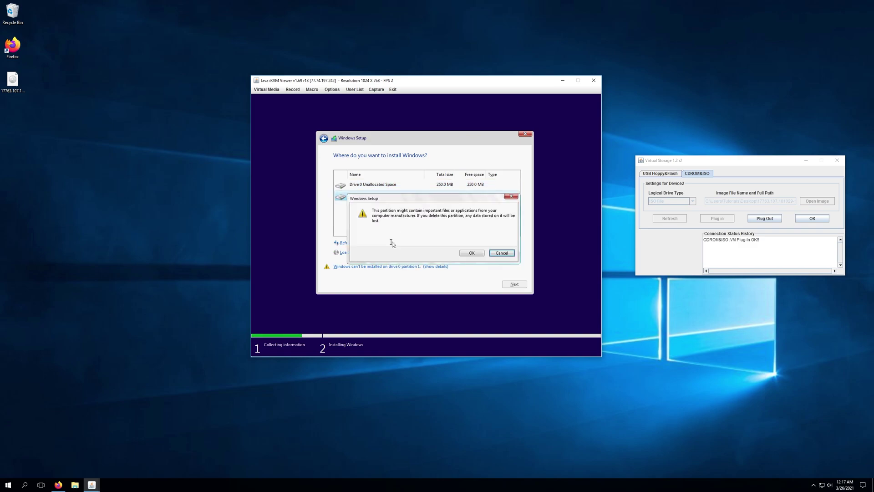
click(476, 254)
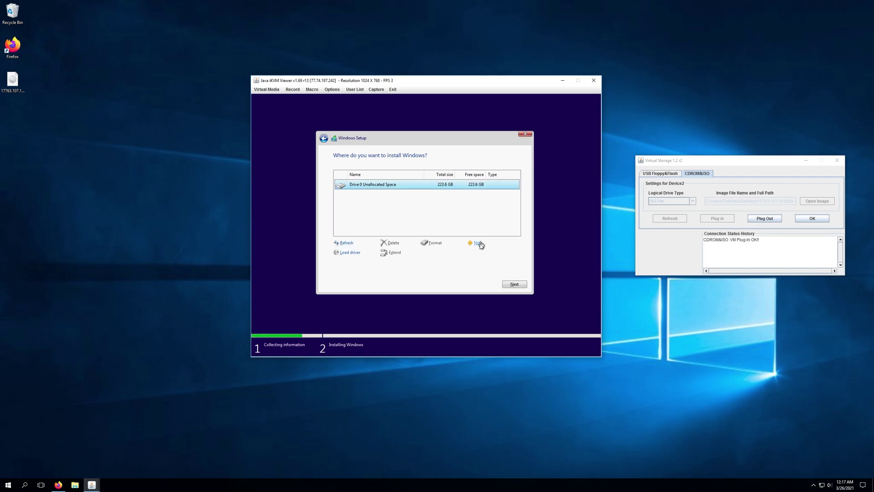
Create a 228935 MB partition on Drive 0 and let Windows add the System Reserved partition.
click(478, 243)
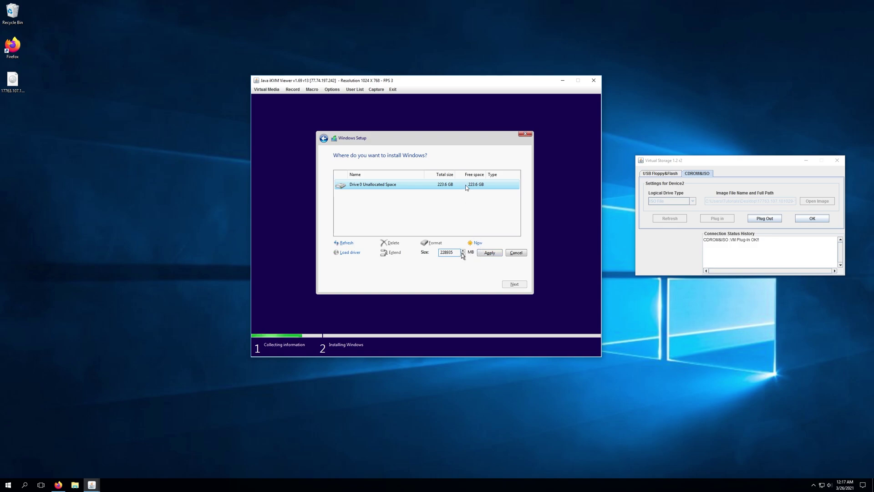
click(491, 253)
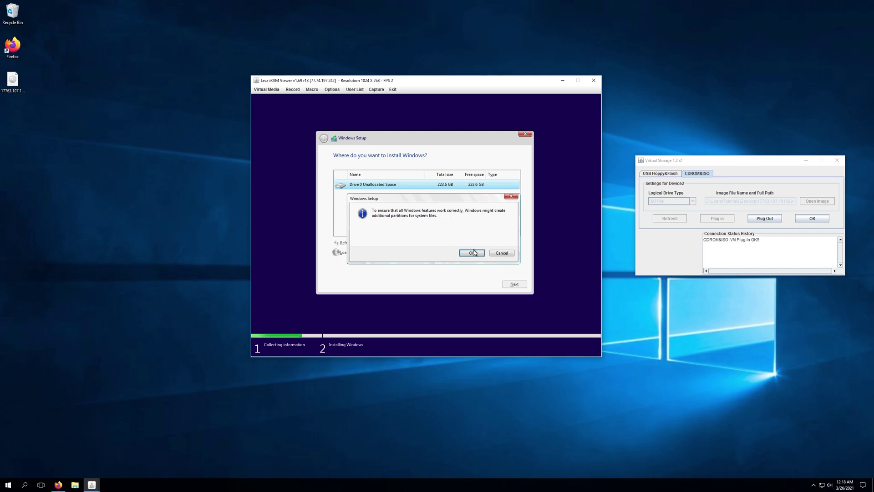
click(473, 253)
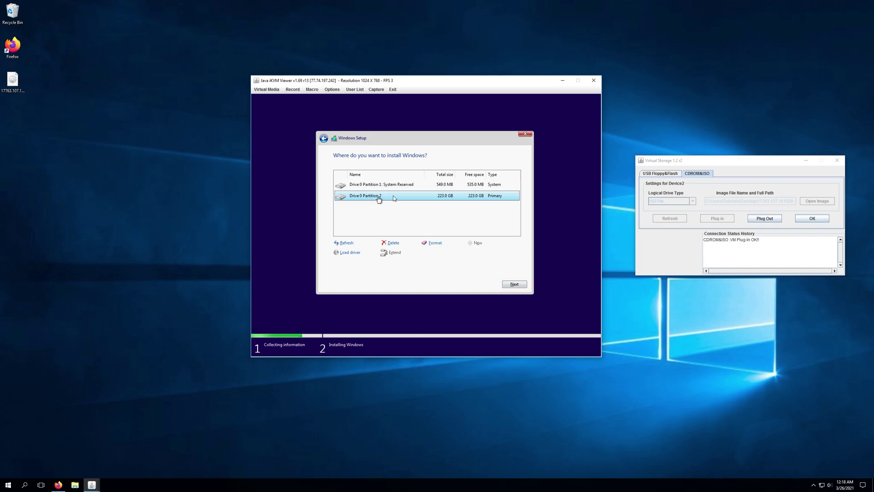
Install Windows on the 223.0 GB Drive 0 Partition 2.
click(513, 284)
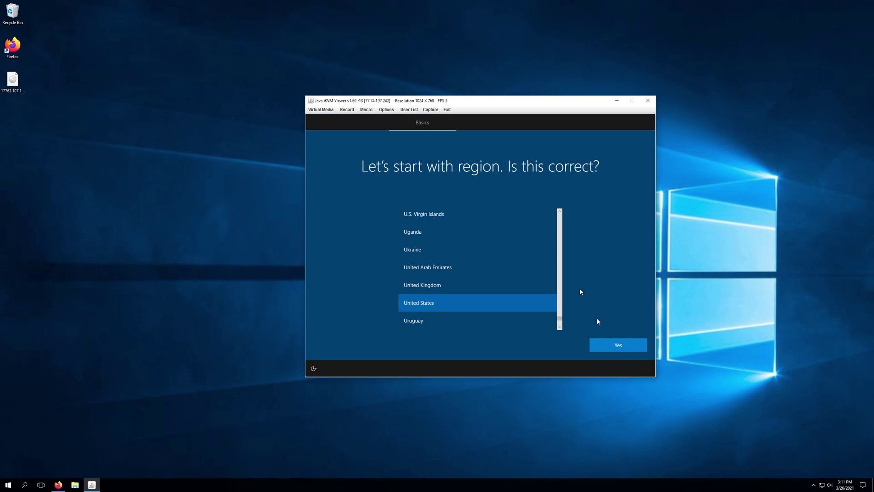
Confirm United States as the region and US as the keyboard layout.
click(619, 345)
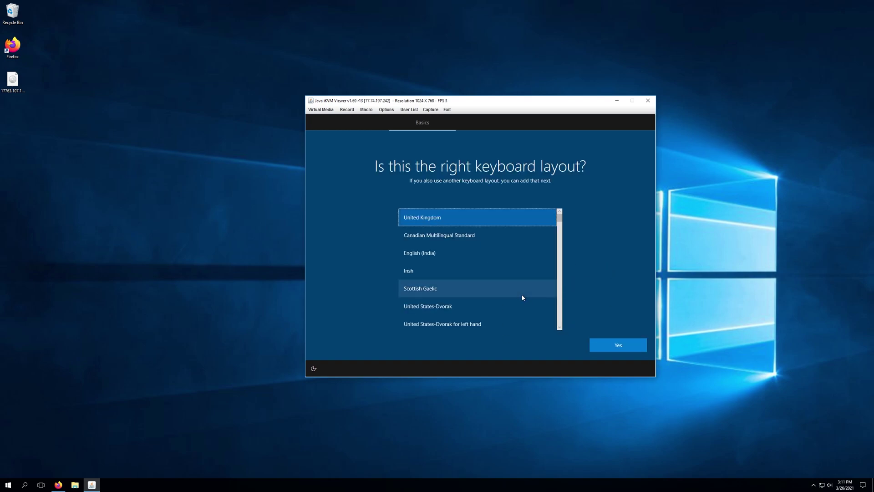
scroll(523, 297, down, 3)
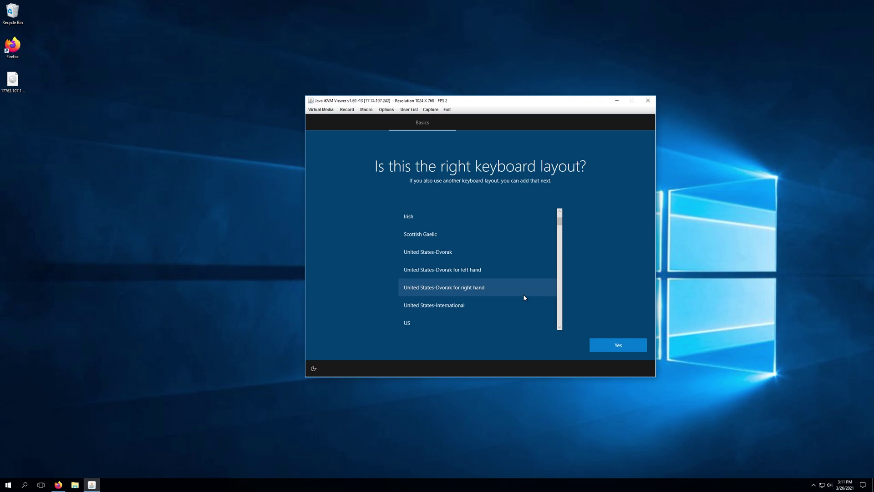
scroll(523, 293, down, 2)
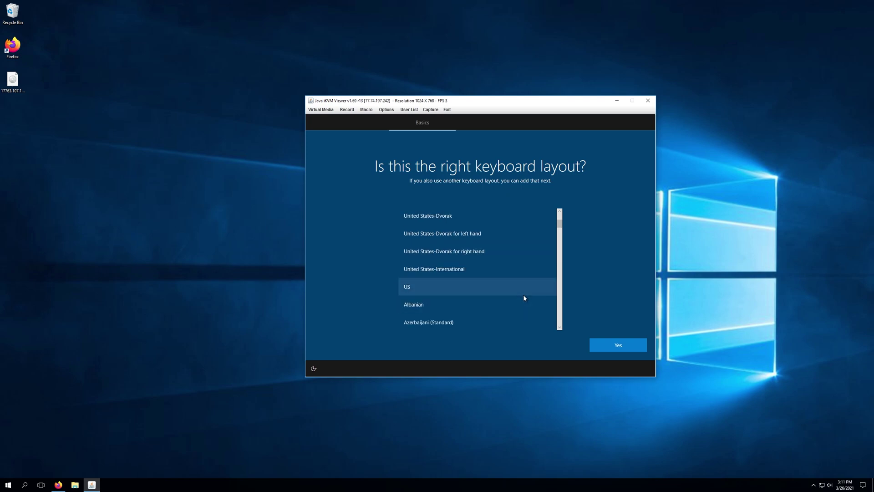
click(523, 295)
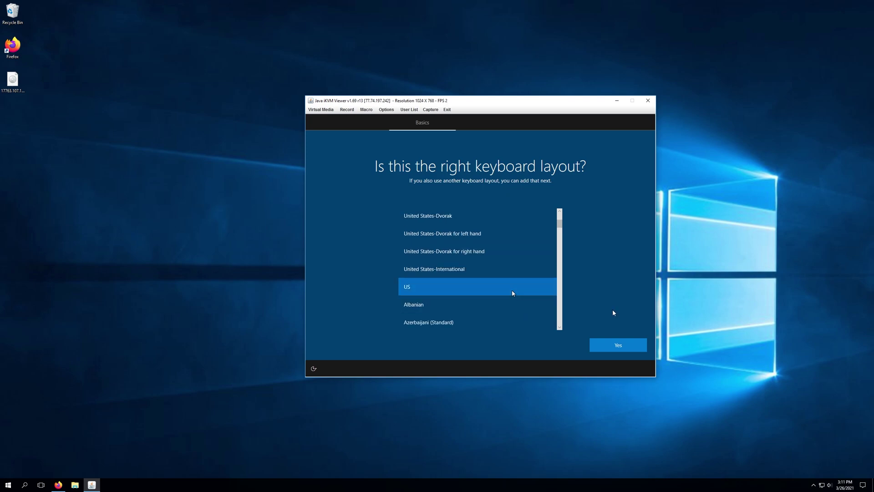
click(632, 348)
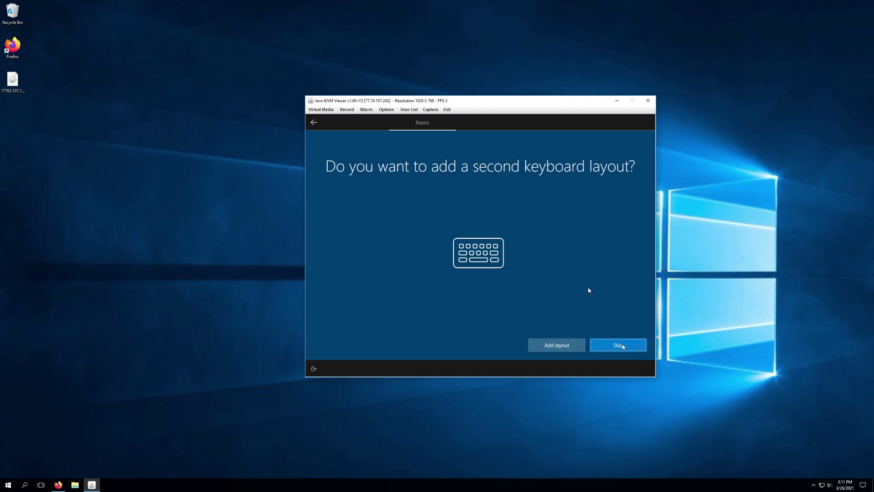
Skip adding a second keyboard layout and skip connecting to a network.
click(622, 346)
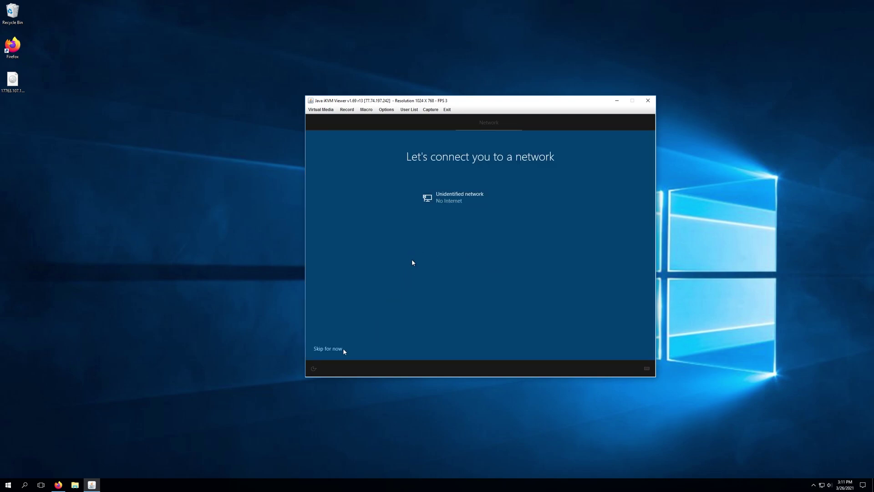
click(329, 349)
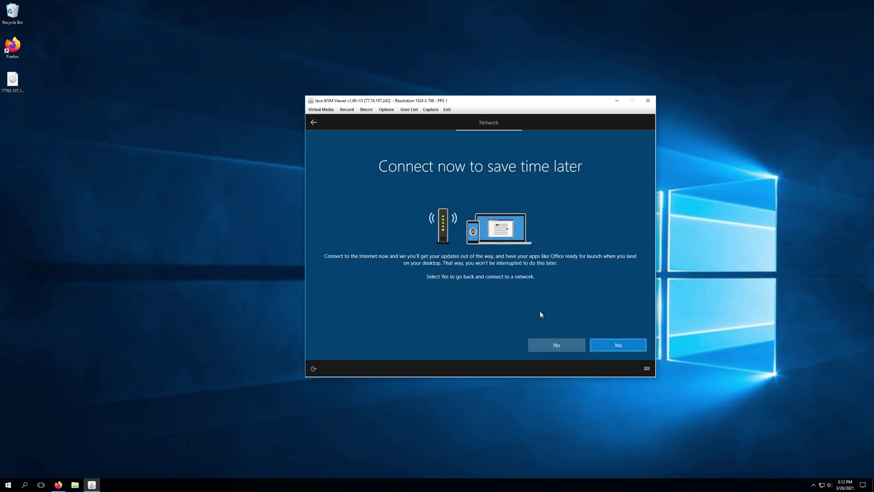
click(546, 347)
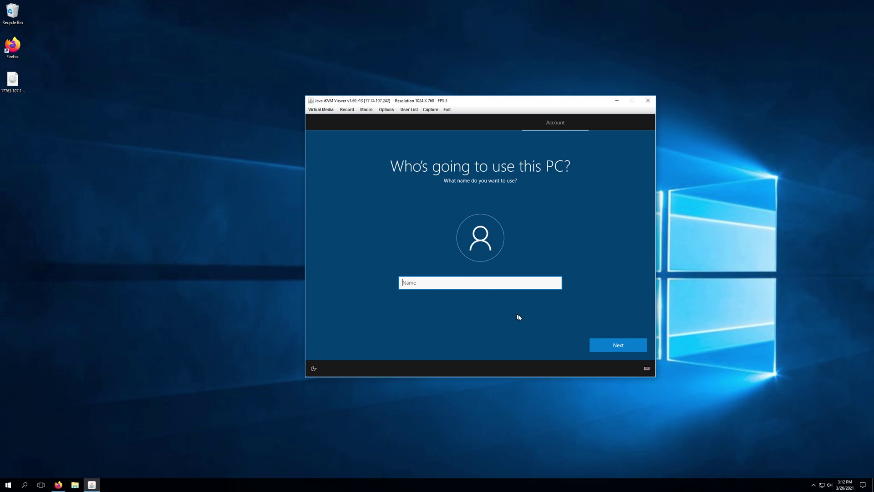
Enter 'Tutorials' as the local account name and continue.
text(Tutorials)
click(634, 348)
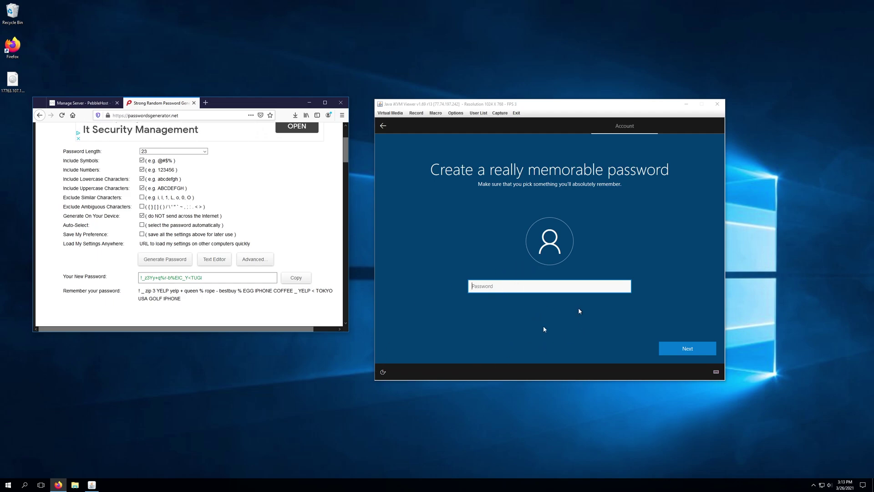
Create a New Text Document on the desktop.
right_click(286, 376)
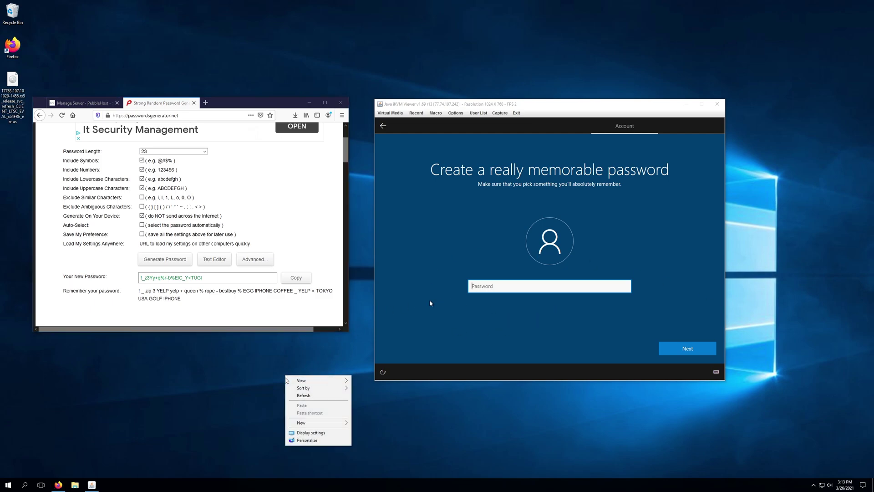
mouse_move(325, 424)
click(375, 463)
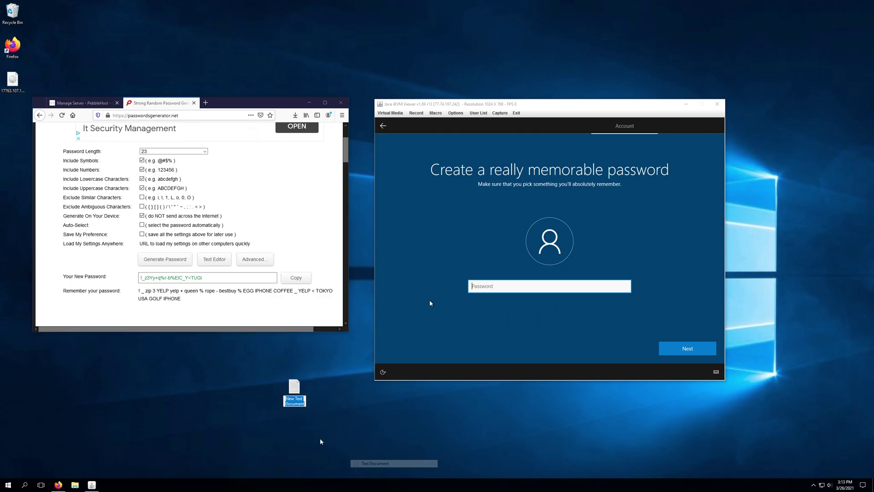
Generate a fresh password in Firefox, select it, and minimise the browser.
click(165, 259)
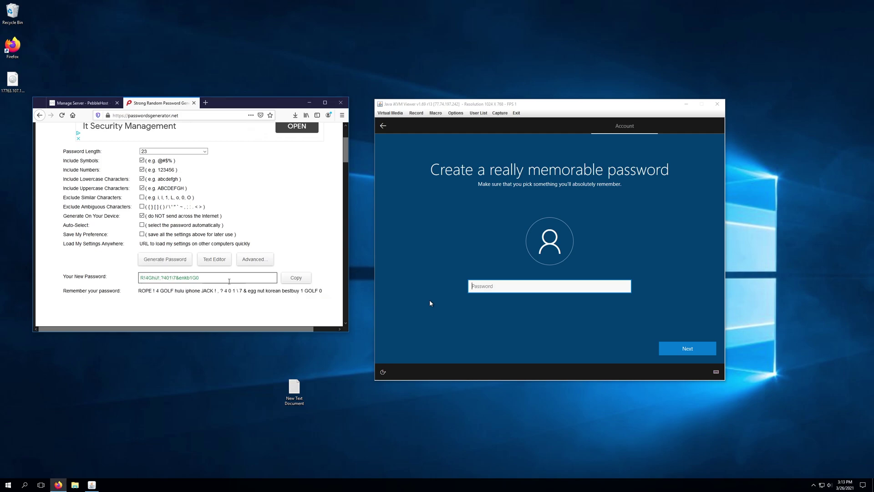
drag(200, 278, 49, 285)
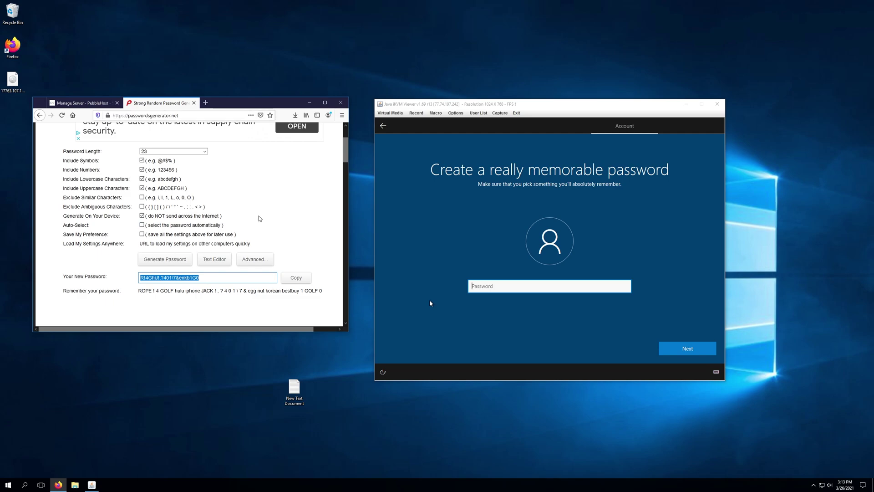
click(309, 103)
Paste the generated password into New Text Document, save it, and shrink the Notepad window.
double_click(294, 390)
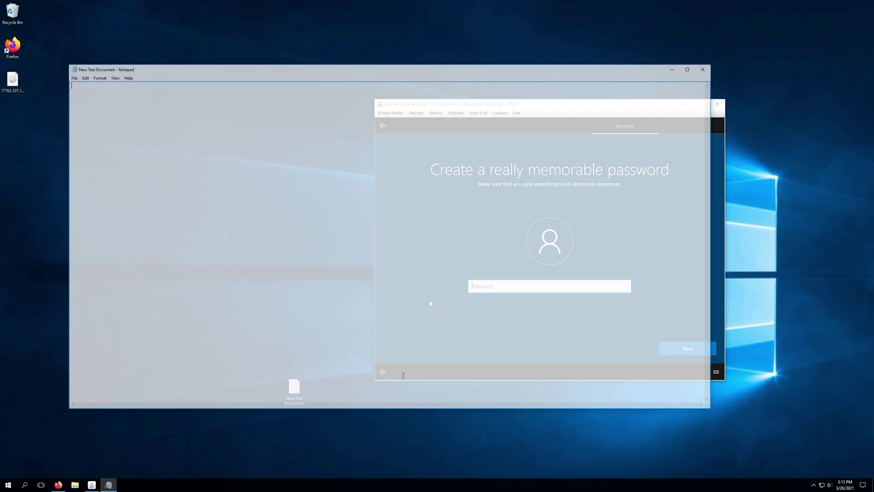
click(81, 76)
click(71, 76)
click(81, 99)
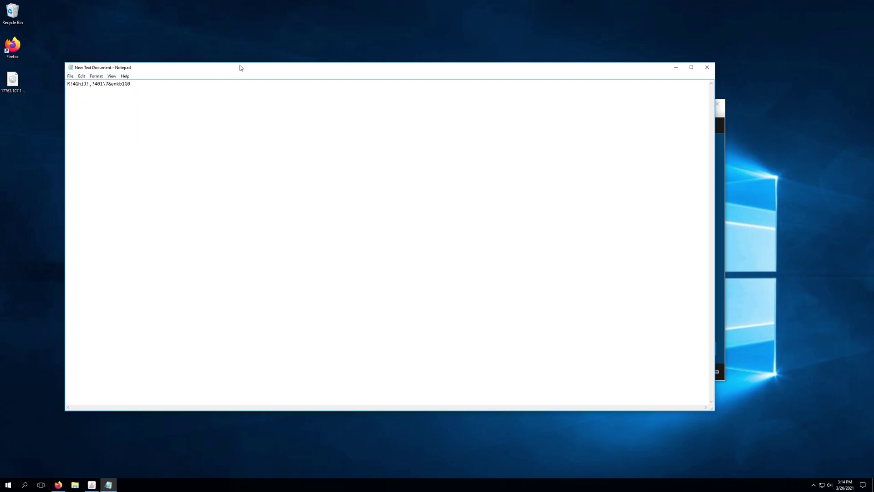
drag(715, 62, 339, 152)
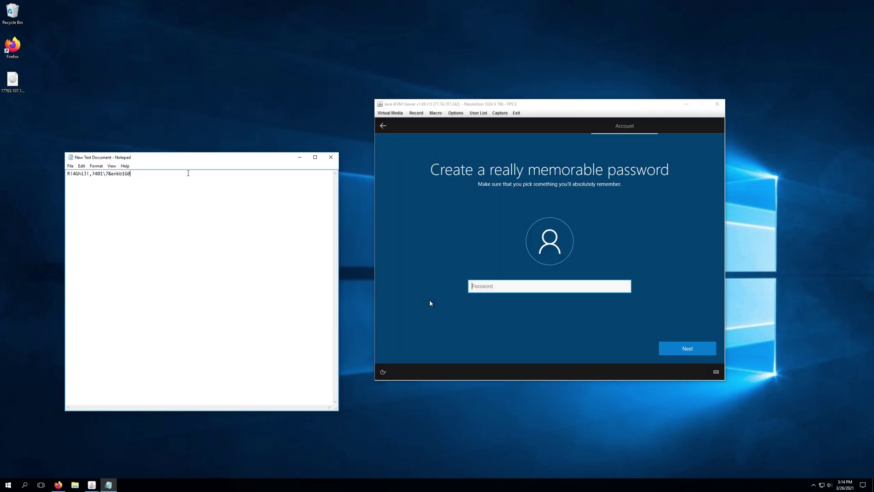
Enter and confirm the generated password as the account password.
click(502, 310)
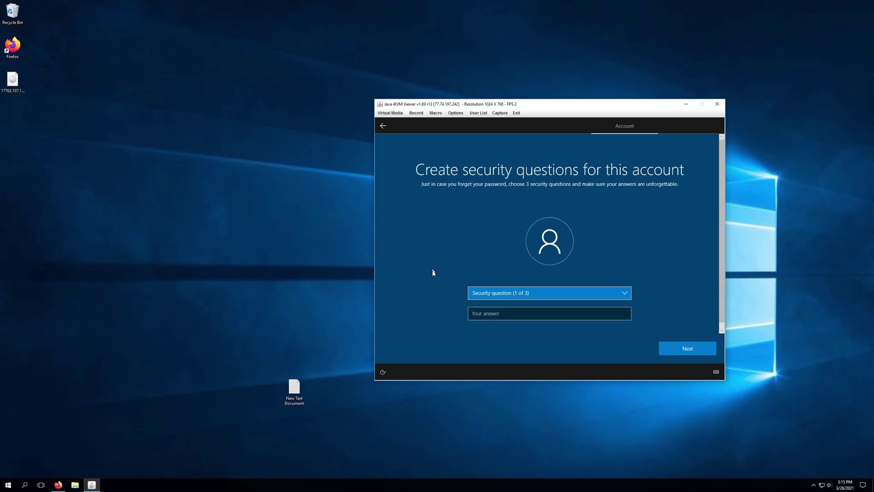
Answer the first pet's name and first school security questions, then submit them.
click(497, 297)
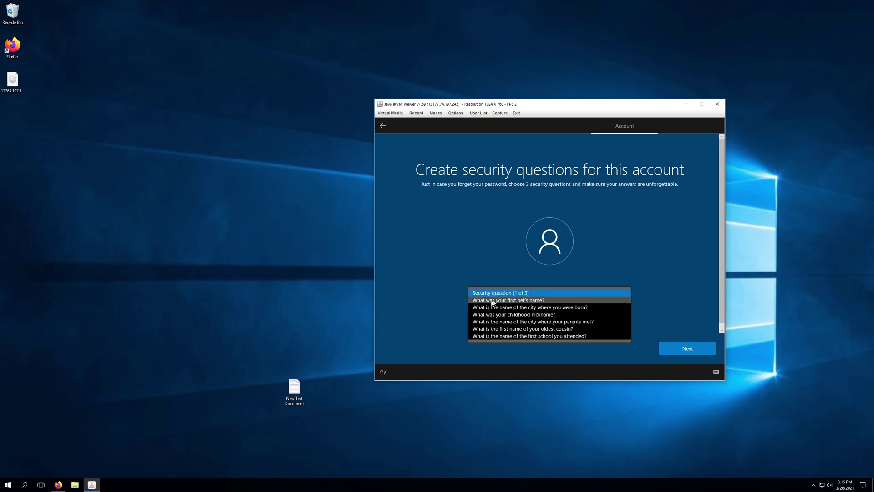
click(492, 301)
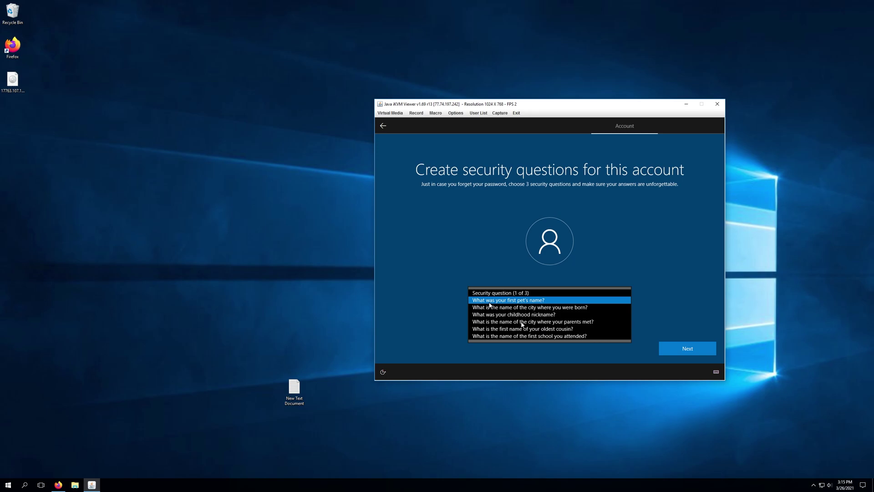
click(502, 314)
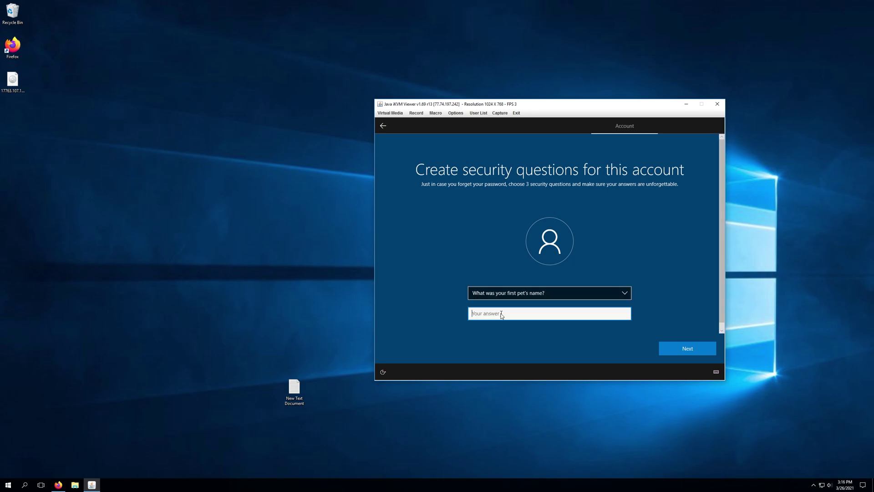
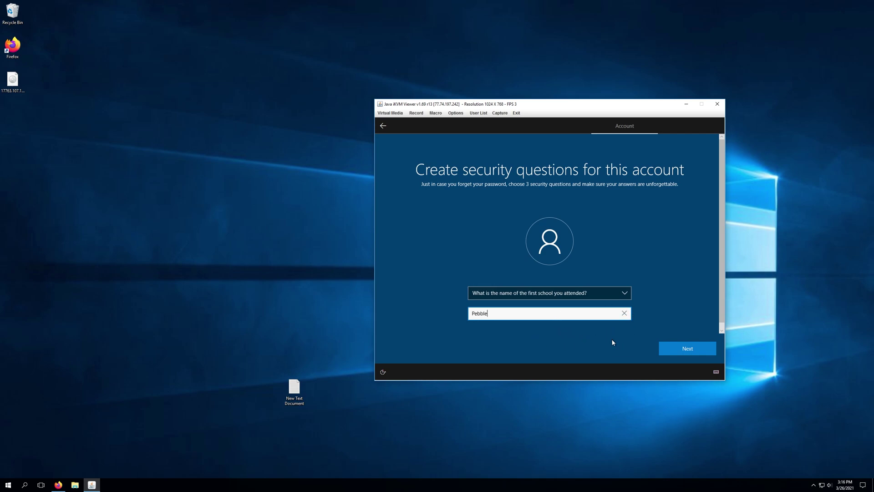
click(523, 295)
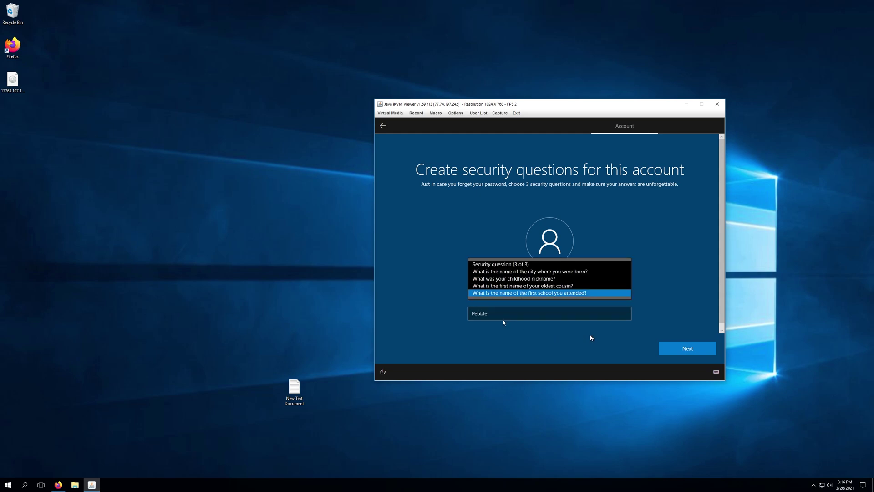
click(591, 337)
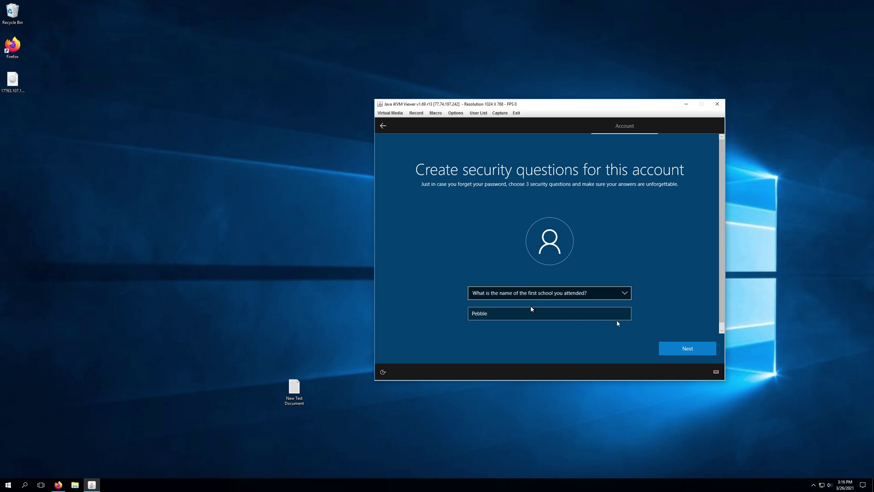
click(671, 350)
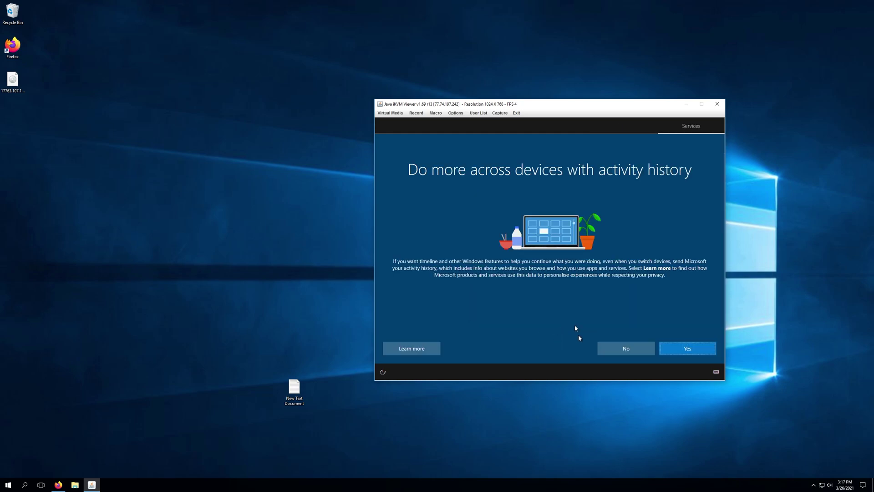
Decline activity history and accept the default privacy settings.
click(624, 349)
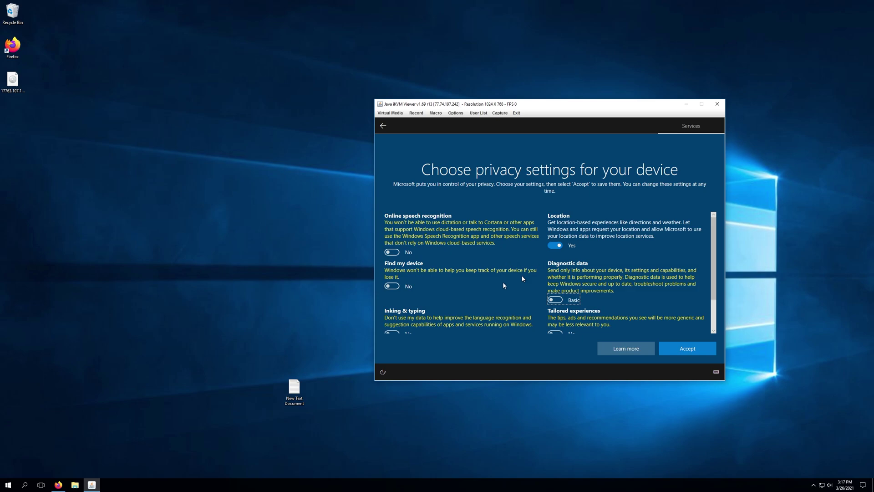
scroll(517, 279, down, 1)
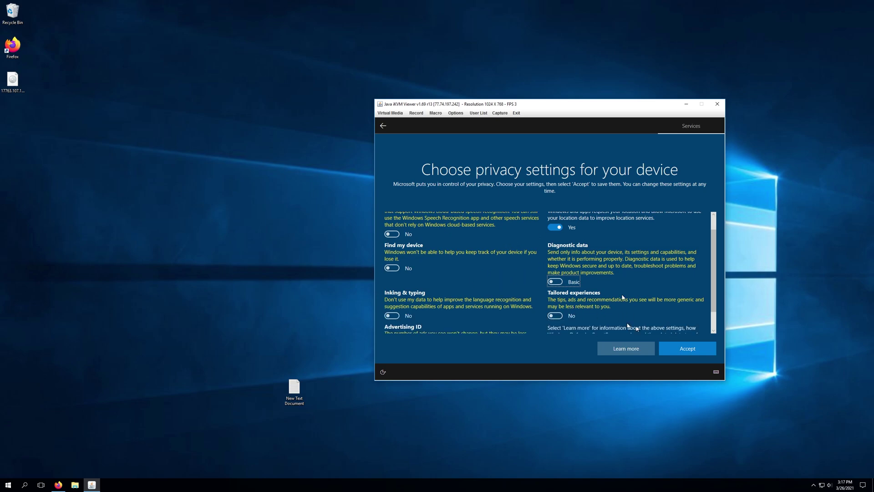
click(707, 350)
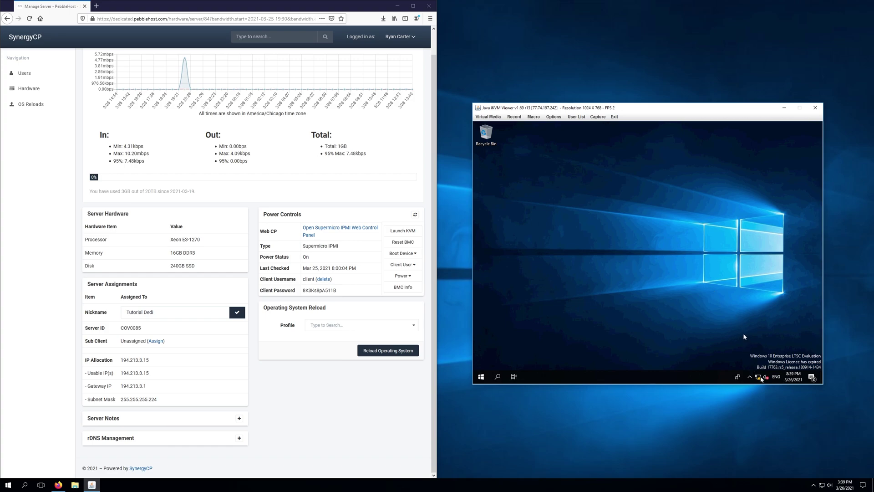
Open the network adapter list via the tray icon's Network & Internet settings.
right_click(759, 380)
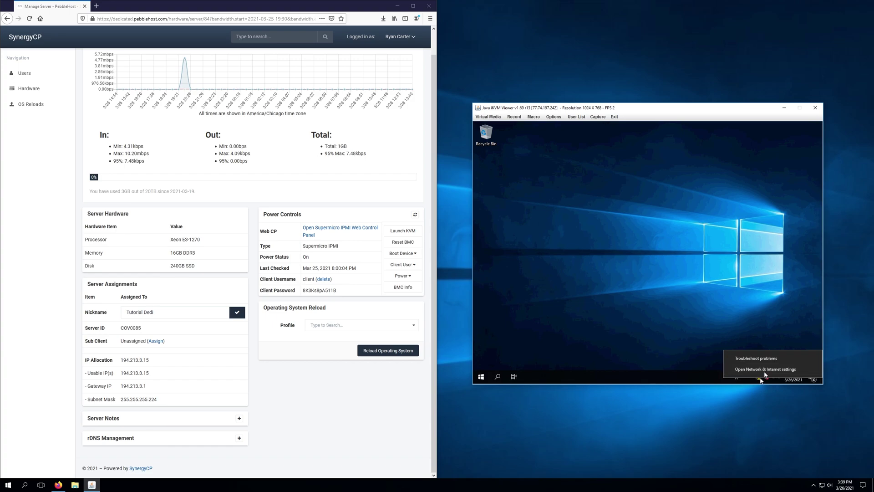
click(765, 370)
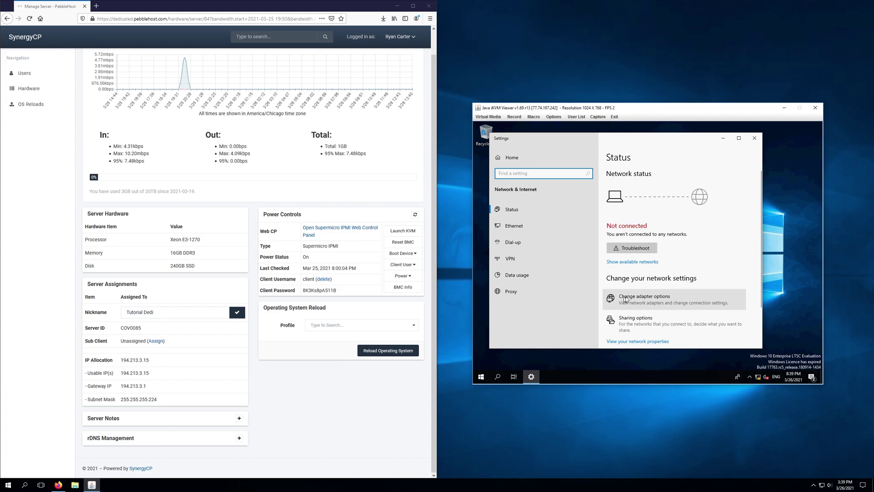
click(626, 300)
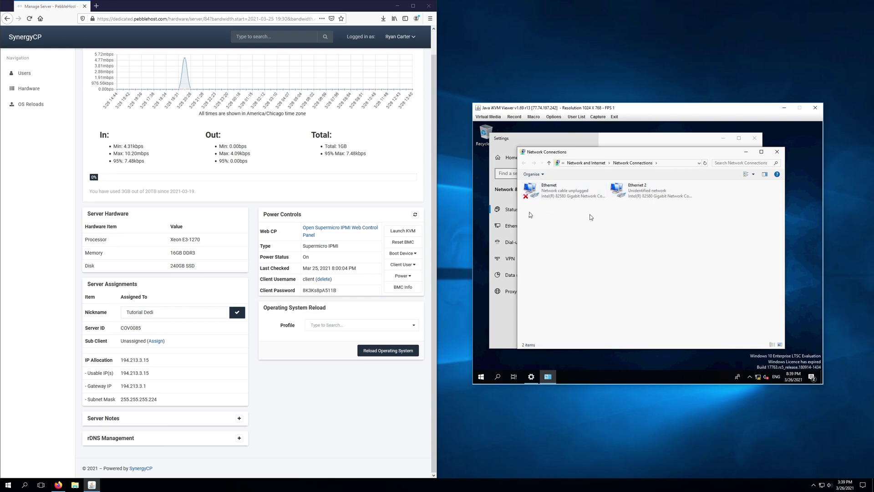
Open Ethernet 2's IPv4 properties and choose 'Use the following IP address'.
right_click(644, 191)
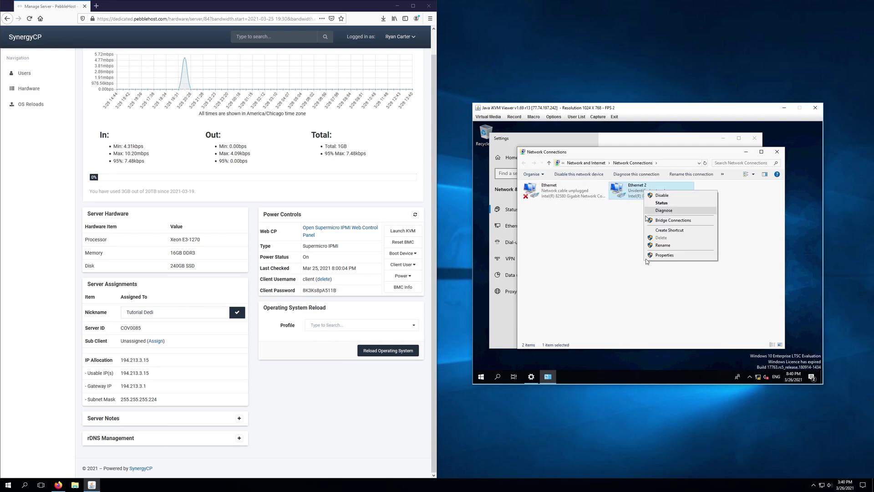
click(664, 255)
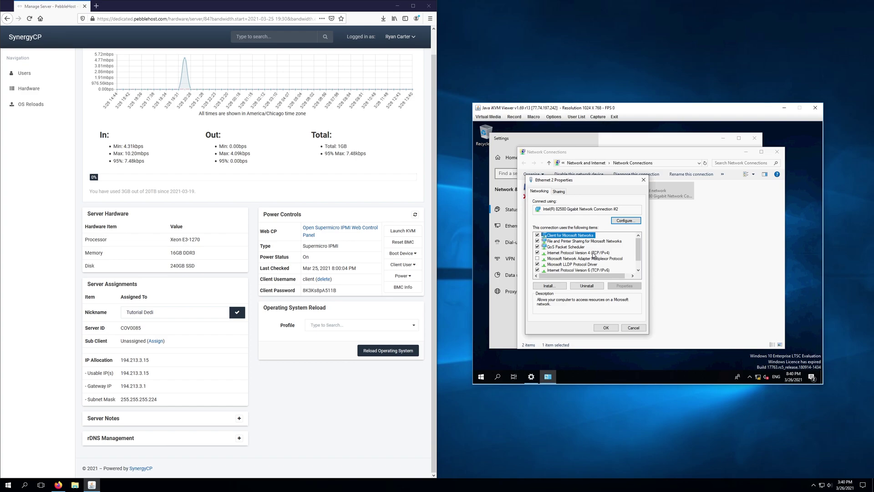
click(593, 254)
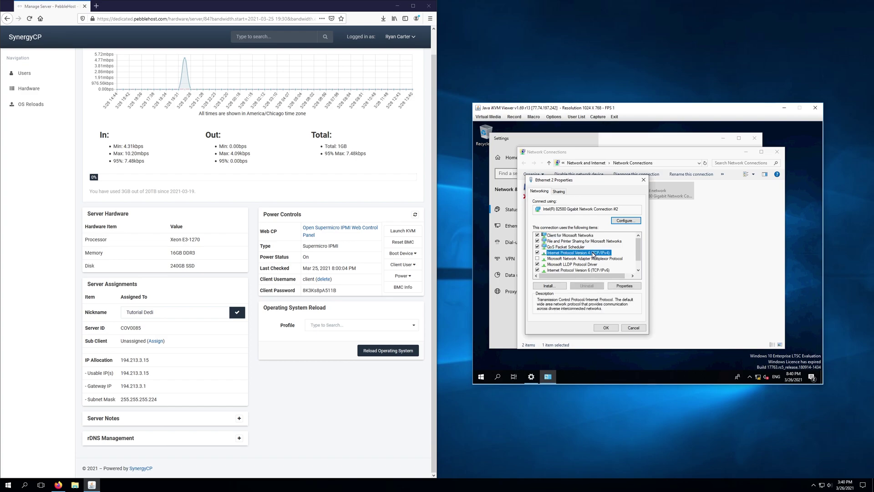
click(624, 287)
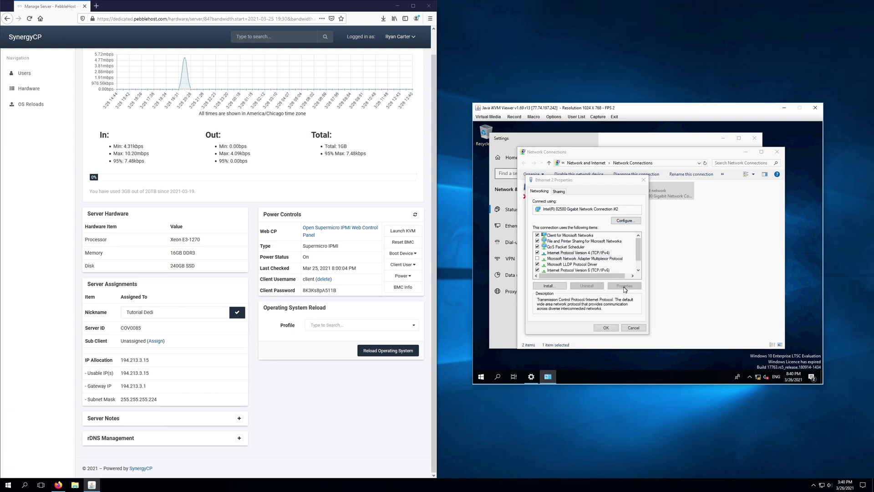
click(577, 257)
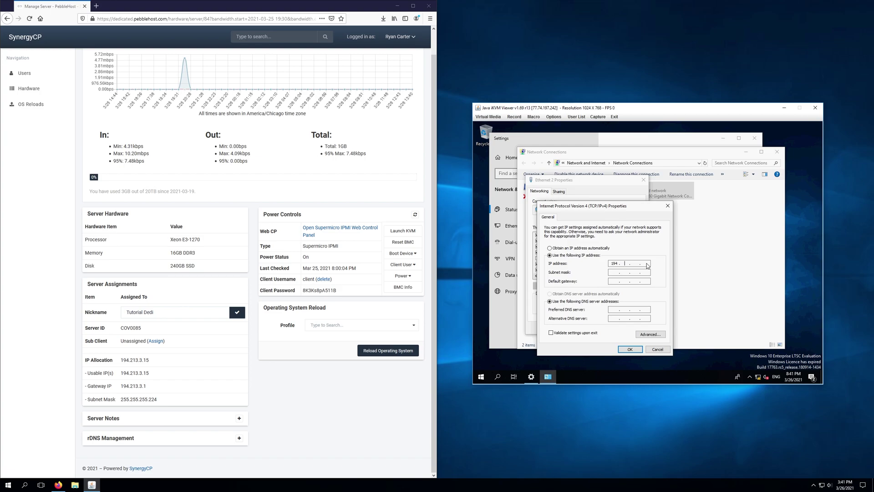
Enter IP 194.213.3.15, subnet mask 255.255.255.224 and gateway 194.213.3.1.
text(213.3)
click(649, 272)
text(224)
click(618, 283)
text(194.213.3.1)
Set DNS servers 1.1.1.1 and 8.8.8.8, tick Validate settings, and save.
click(613, 311)
text(1 . 1 . 1 . 1)
click(612, 319)
text(8 . 8 . 8 . 8)
click(573, 333)
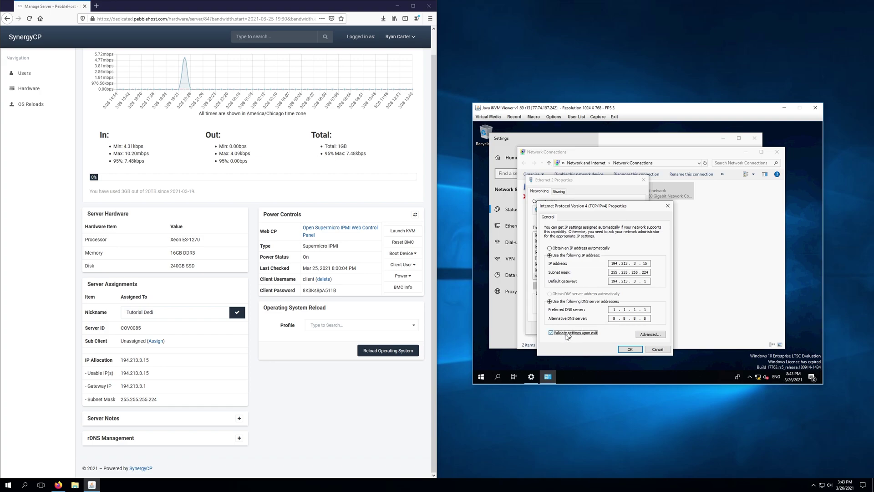
click(629, 349)
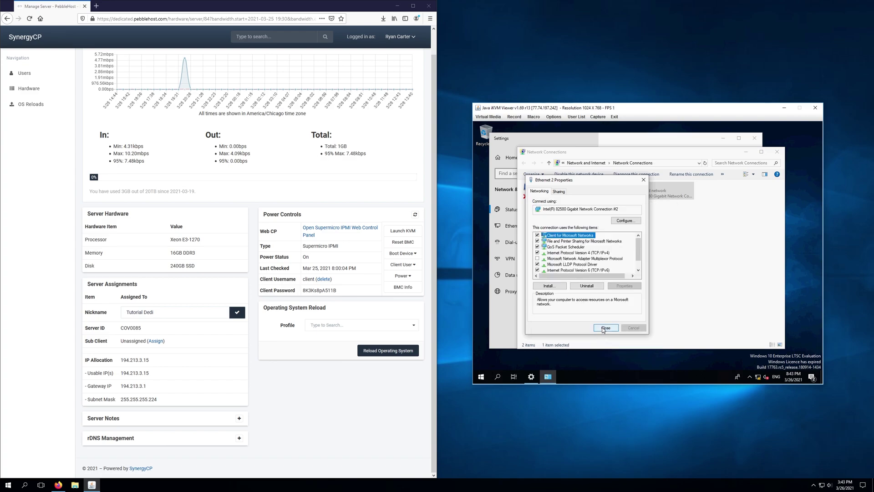
Close Ethernet 2 Properties, the Networks prompt, troubleshooter, Network Connections and Settings windows.
click(604, 328)
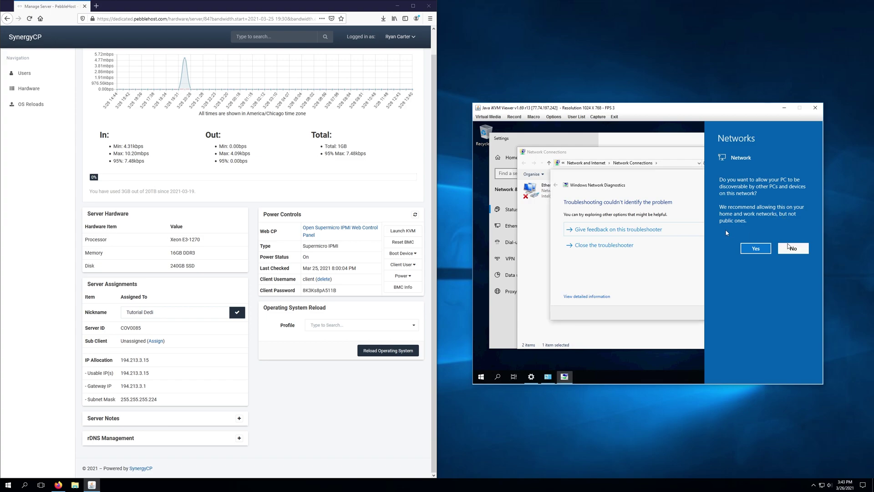
click(790, 247)
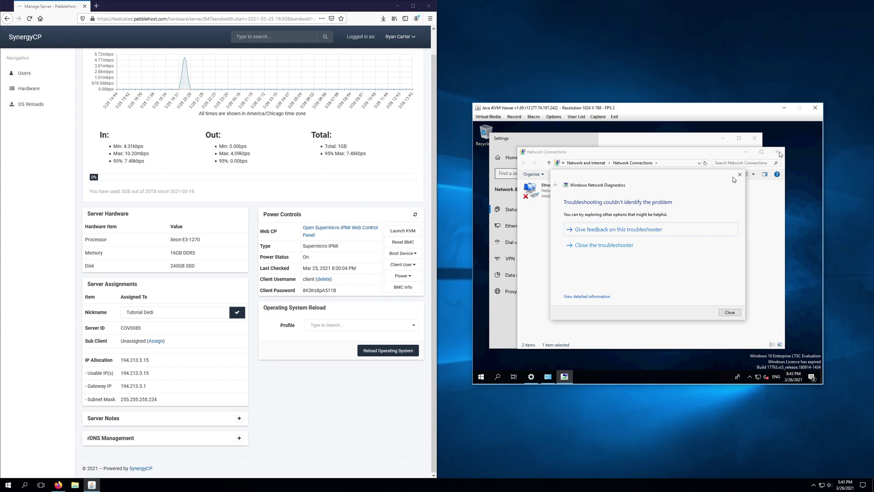
click(739, 175)
click(777, 152)
click(755, 138)
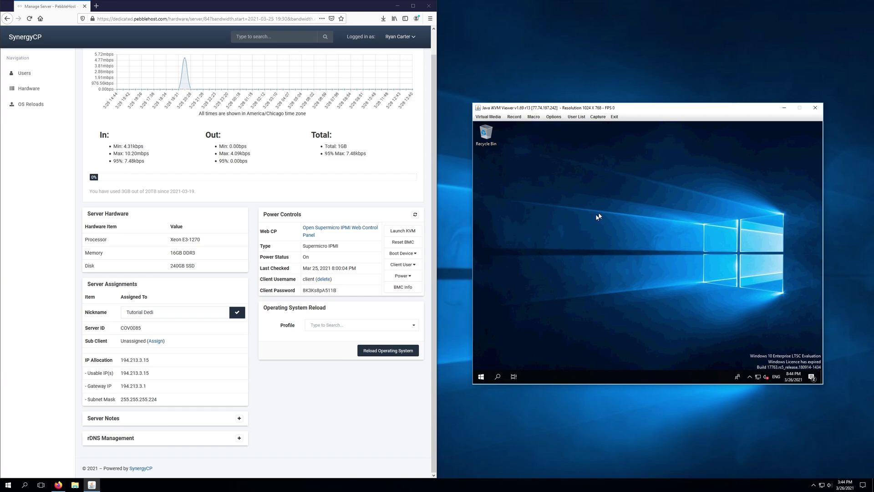
Find 'remote desktop' in the server's Settings and switch Enable Remote Desktop on, confirming.
click(481, 378)
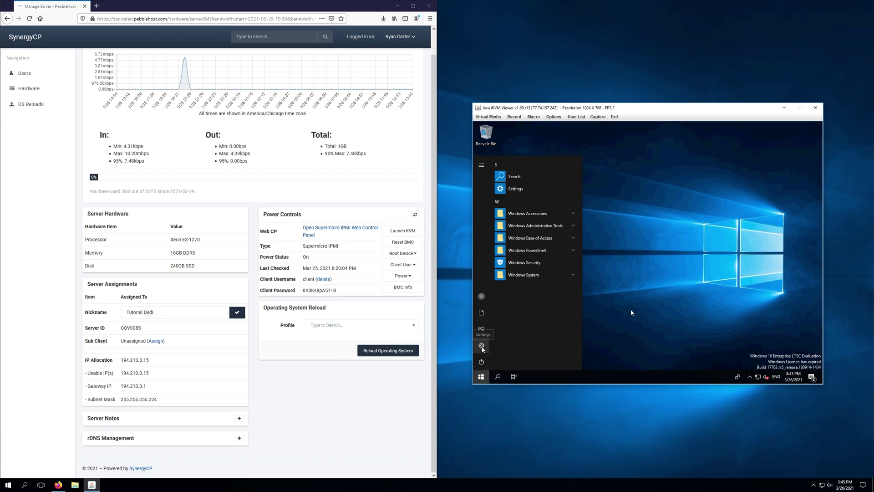
click(482, 346)
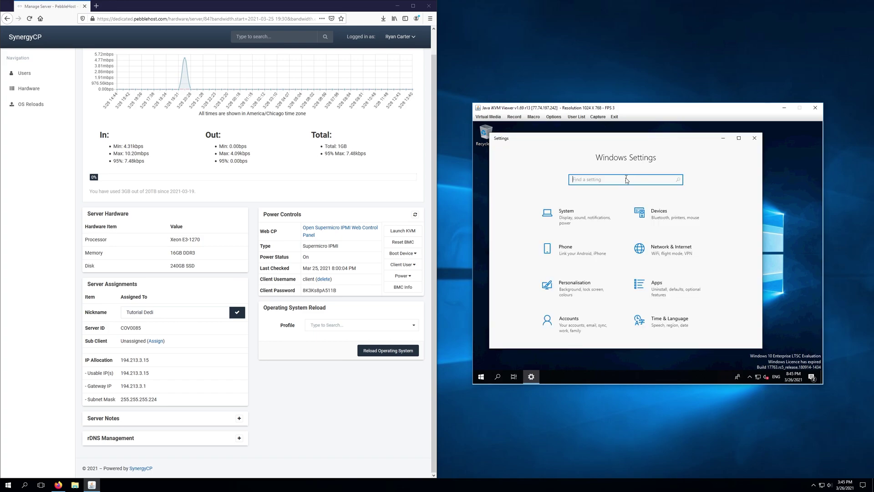
text(remote desktop)
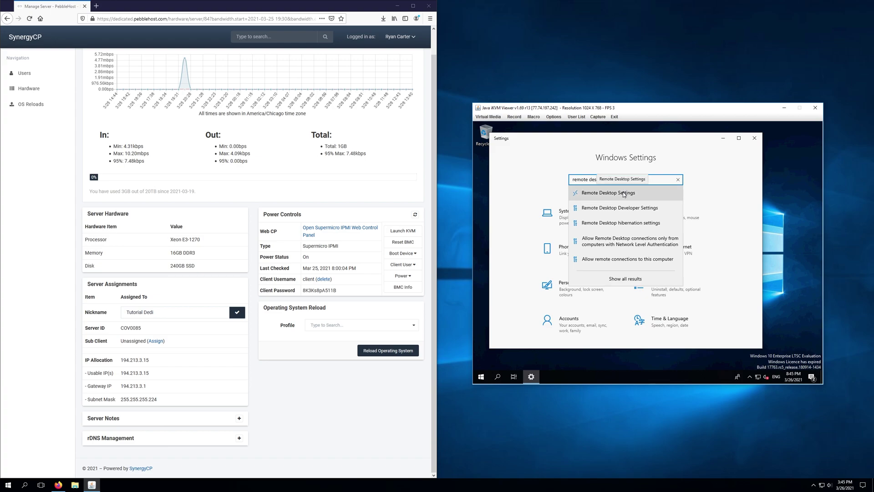
click(624, 194)
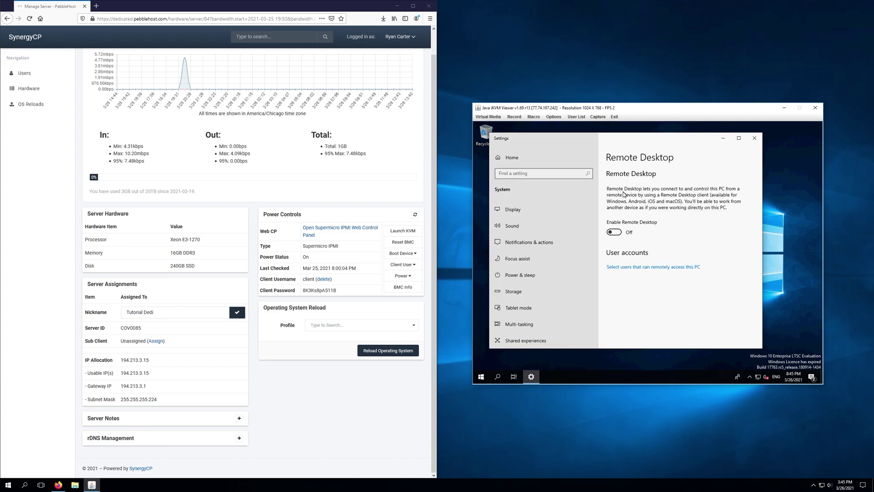
click(618, 232)
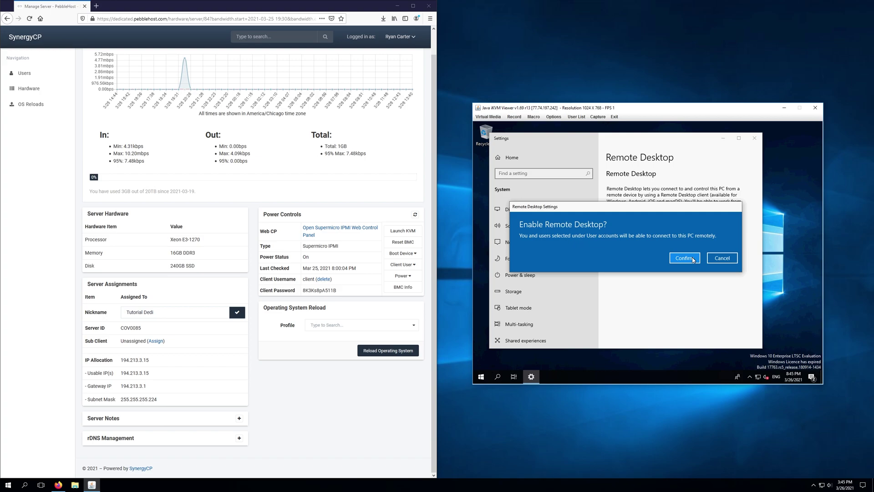
click(693, 259)
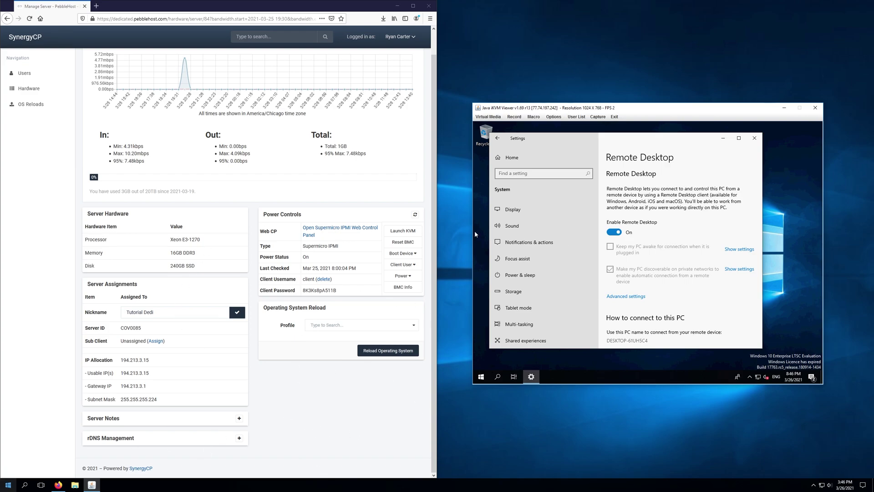
key(super)
text(remote)
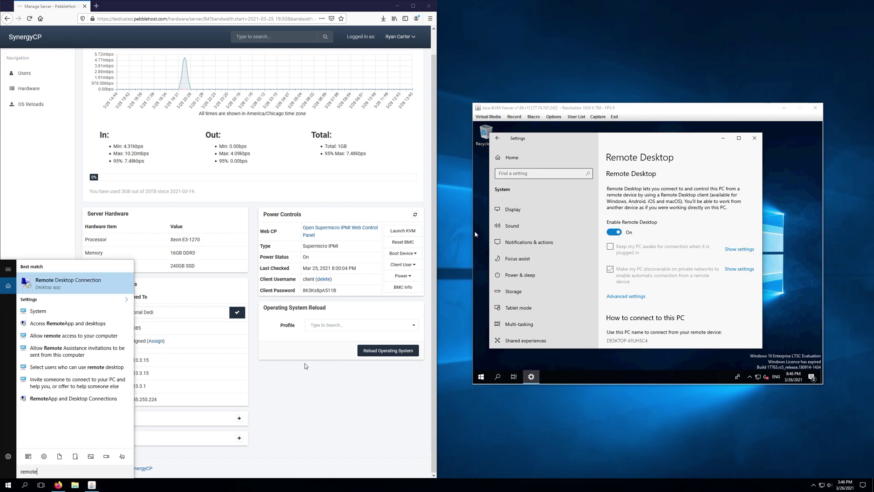
key(Return)
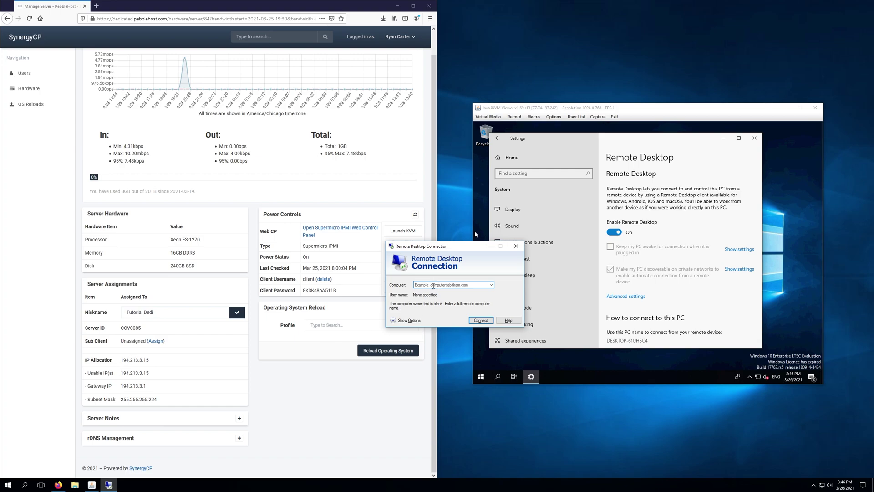
click(431, 285)
text(194.213.3.15)
key(Return)
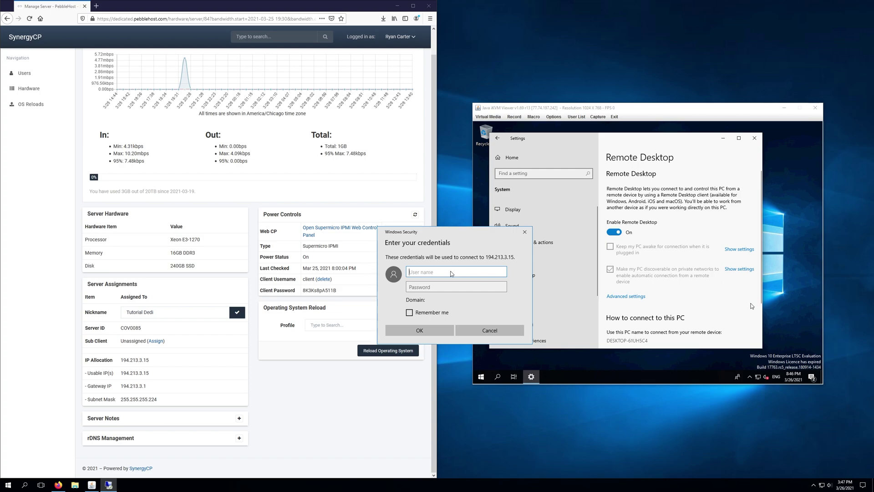
Log in with the account's user name and pasted password, then accept the certificate warning.
text(tuto)
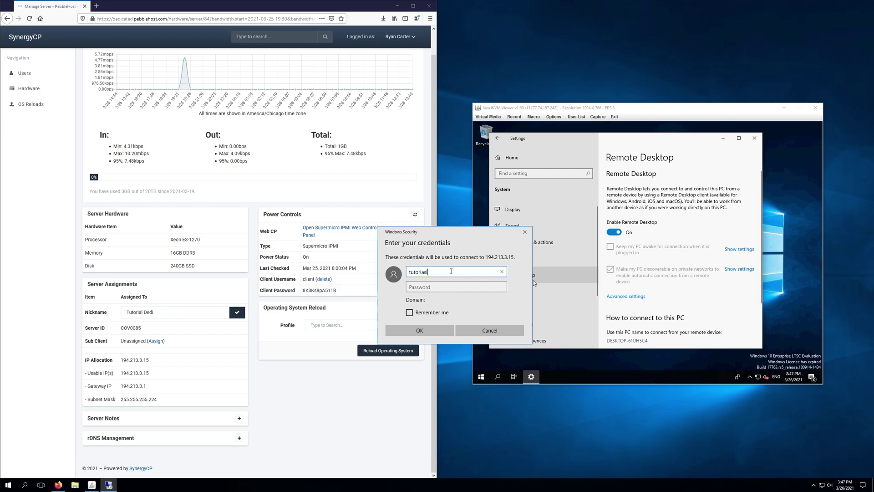
key(BackSpace)
text(orials)
key(Tab)
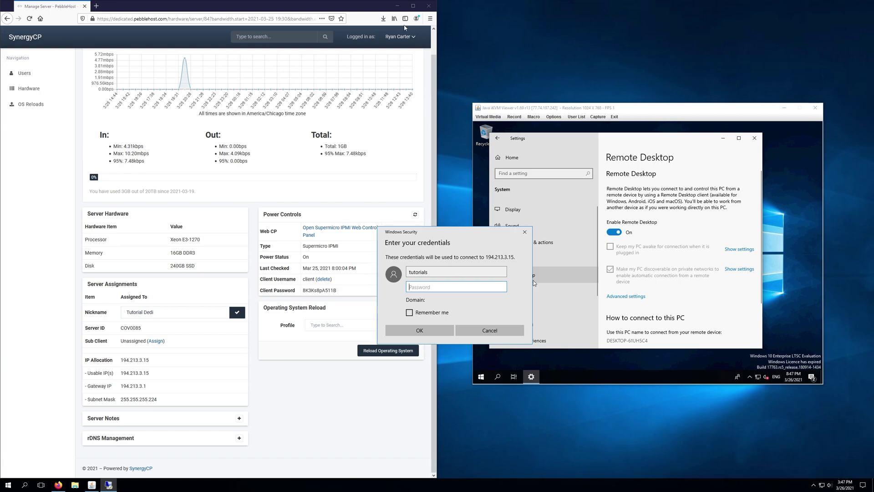
click(394, 8)
click(395, 6)
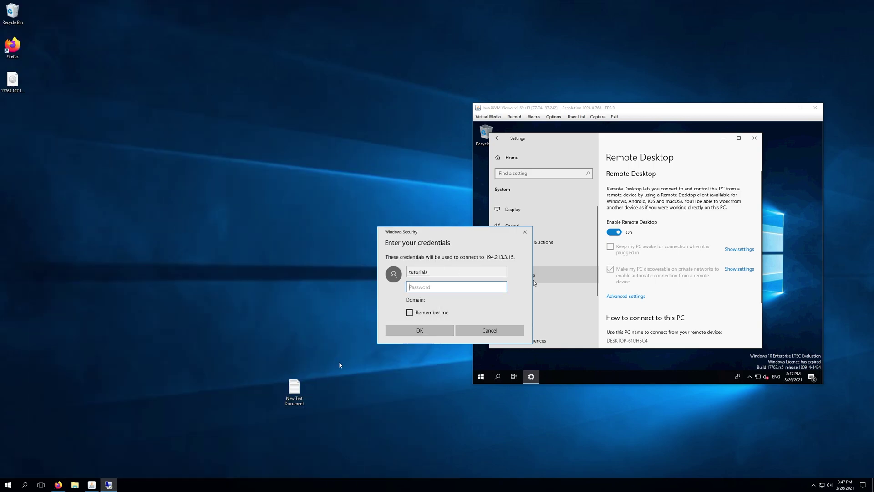
key(ctrl+v)
click(419, 330)
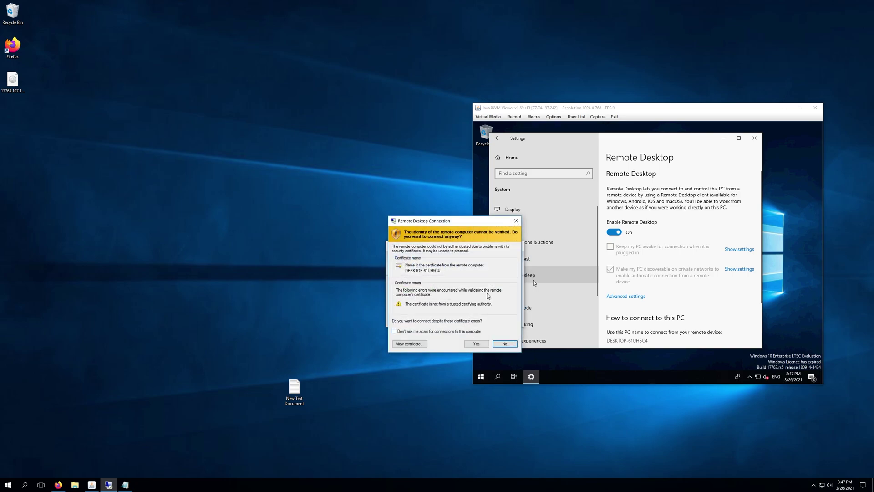
click(476, 344)
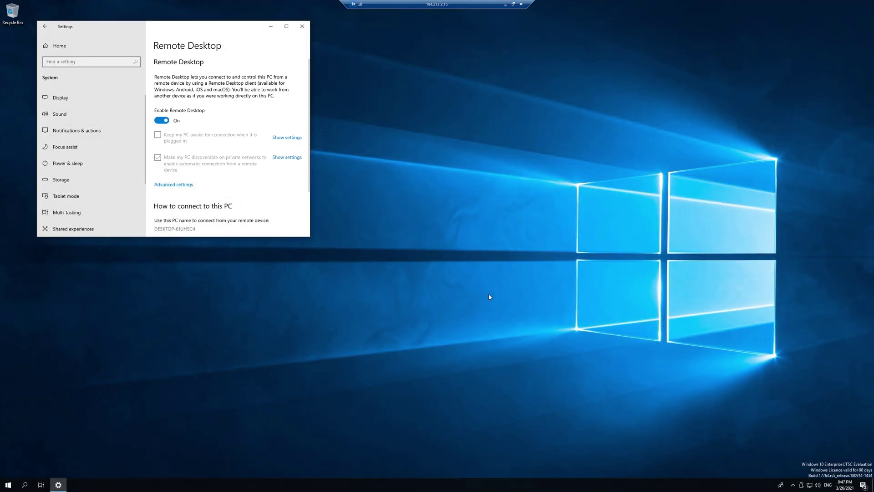
Close the server's Settings window inside the full-screen remote session.
click(557, 290)
click(301, 26)
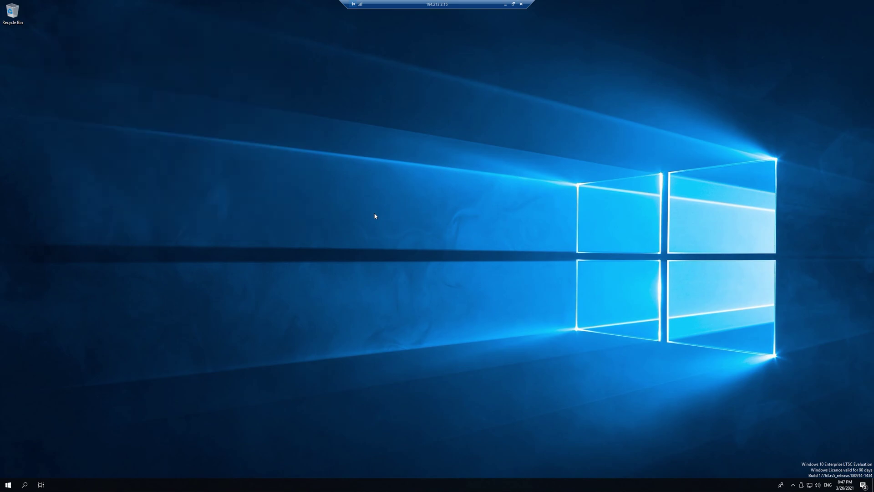